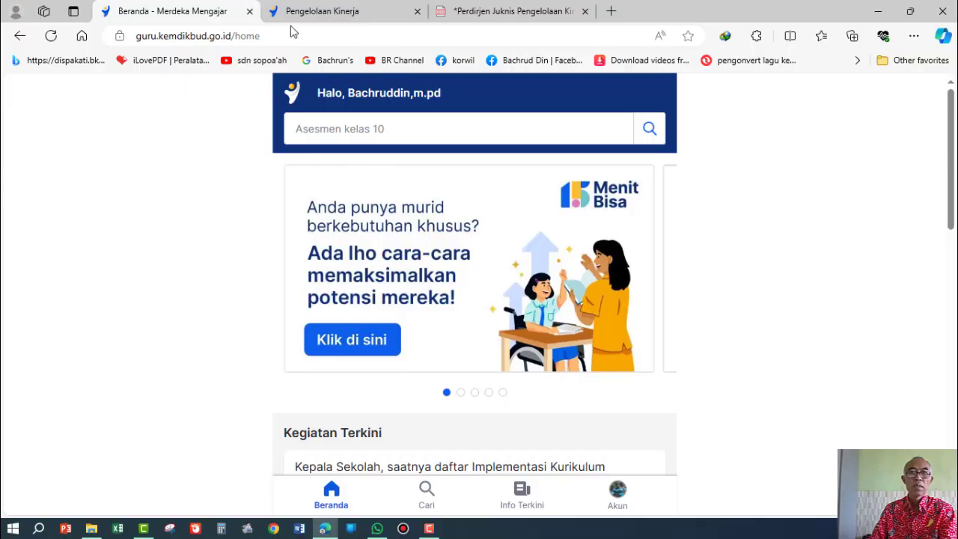
Open the Merdeka Mengajar platform's Pengelolaan Kinerja page and show the Kepala Sekolah section as an employee (Sebagai Pegawai)
left_click(296, 10)
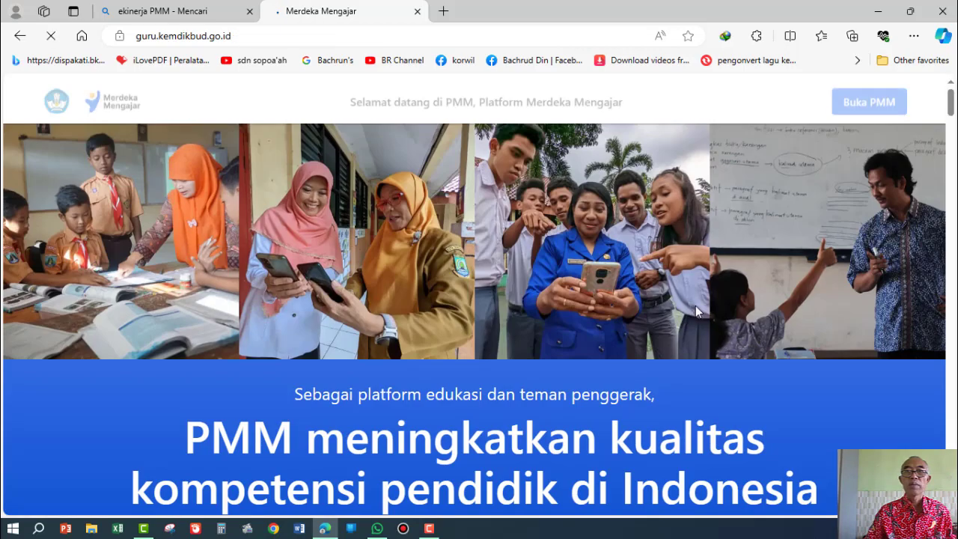
left_click(885, 102)
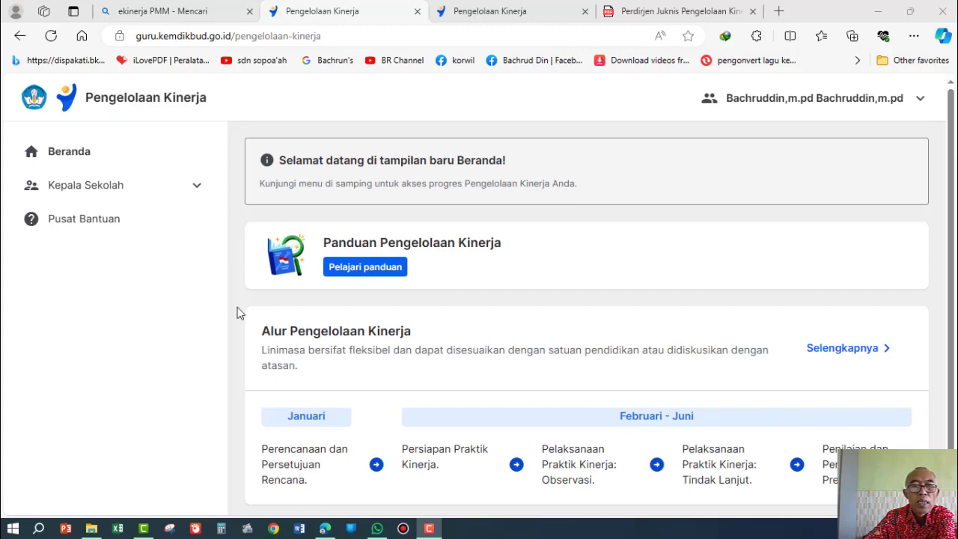
left_click(198, 188)
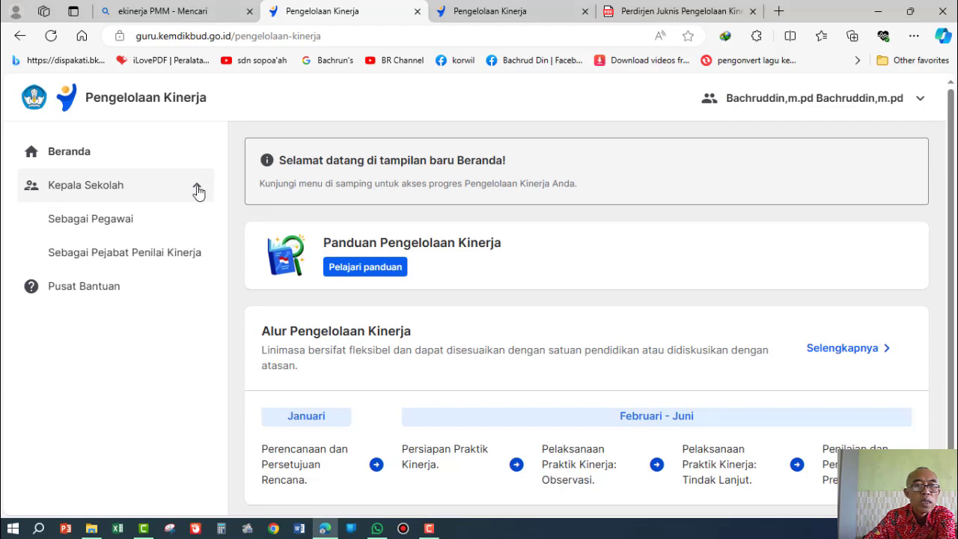
left_click(80, 229)
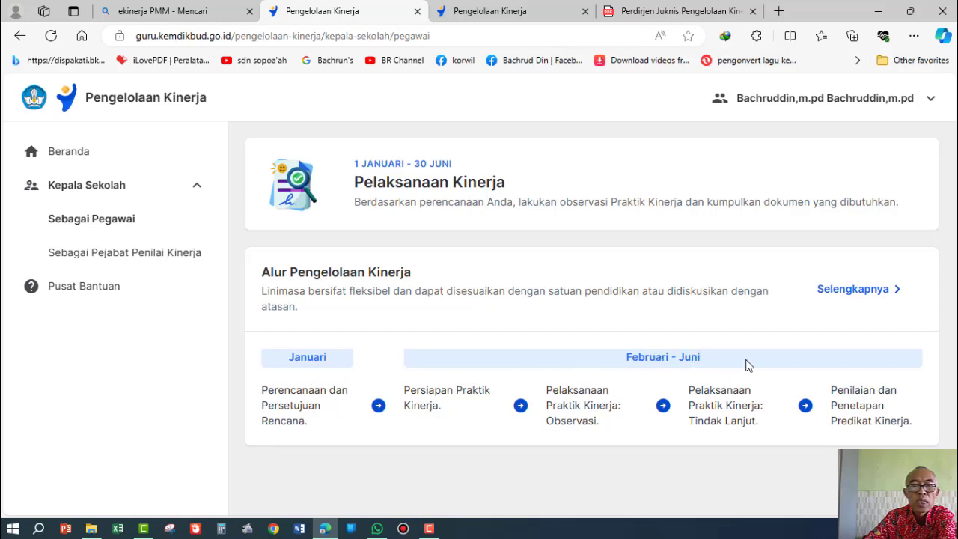
Switch to the Sebagai Pejabat Penilai Kinerja role and open Lakukan Penilaian for SD NEGERI SOPAAH
left_click(83, 262)
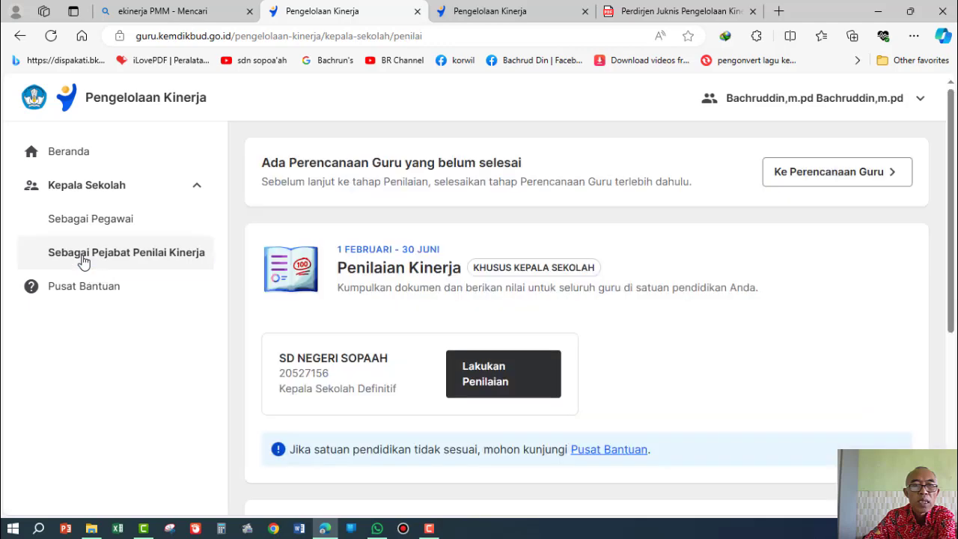
scroll(222, 292, "down", 3)
scroll(301, 292, "up", 1)
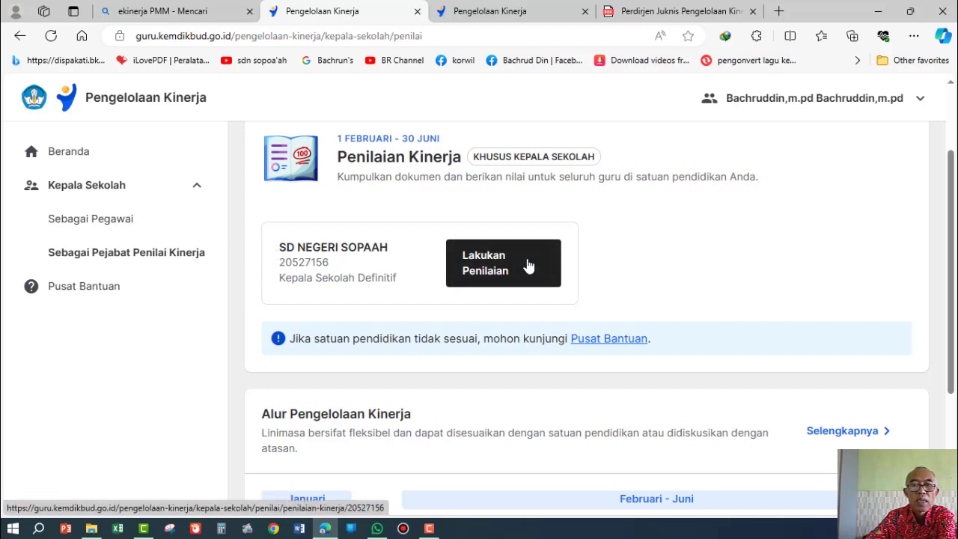
scroll(537, 298, "down", 3)
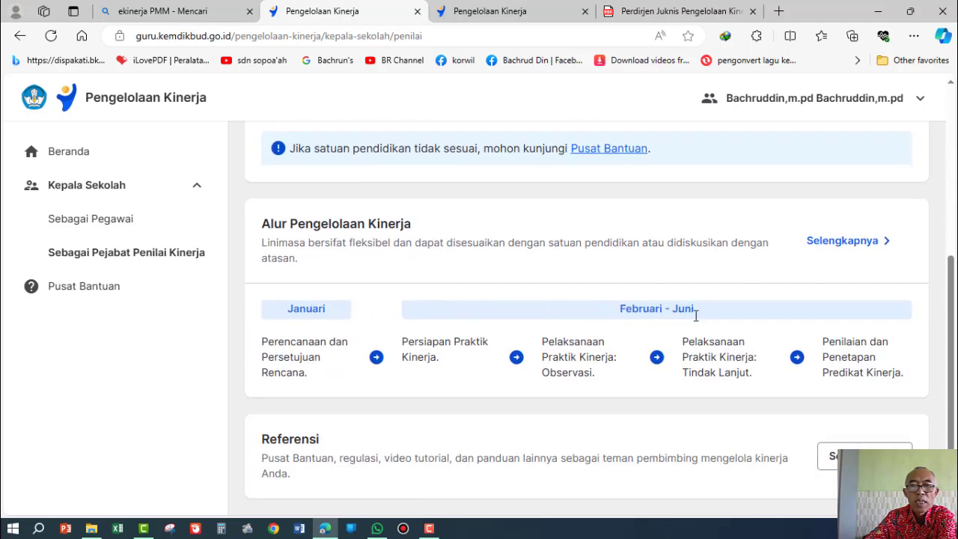
scroll(696, 318, "up", 2)
scroll(499, 225, "up", 2)
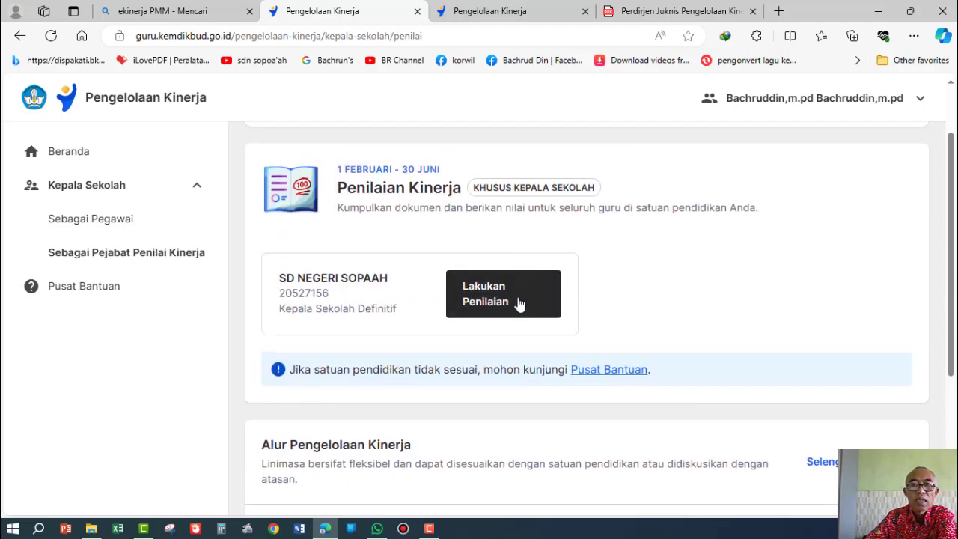
left_click(512, 308)
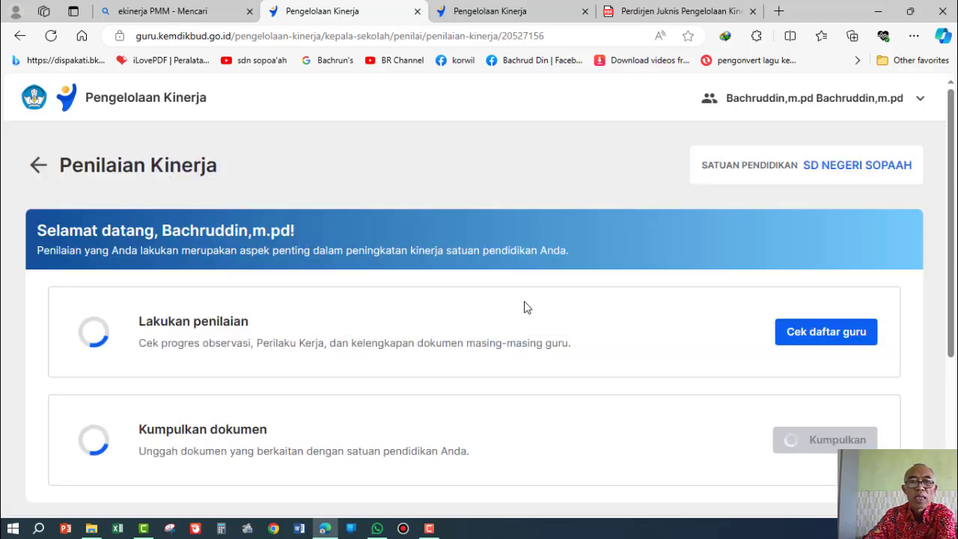
Open the Kumpulkan Dokumen page from the Penilaian Kinerja overview
scroll(446, 304, "down", 2)
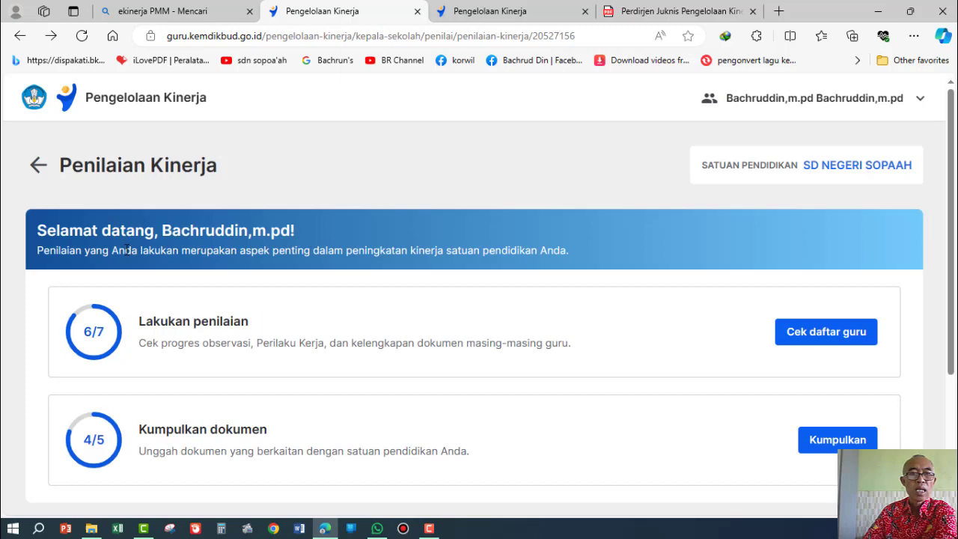
scroll(196, 316, "down", 3)
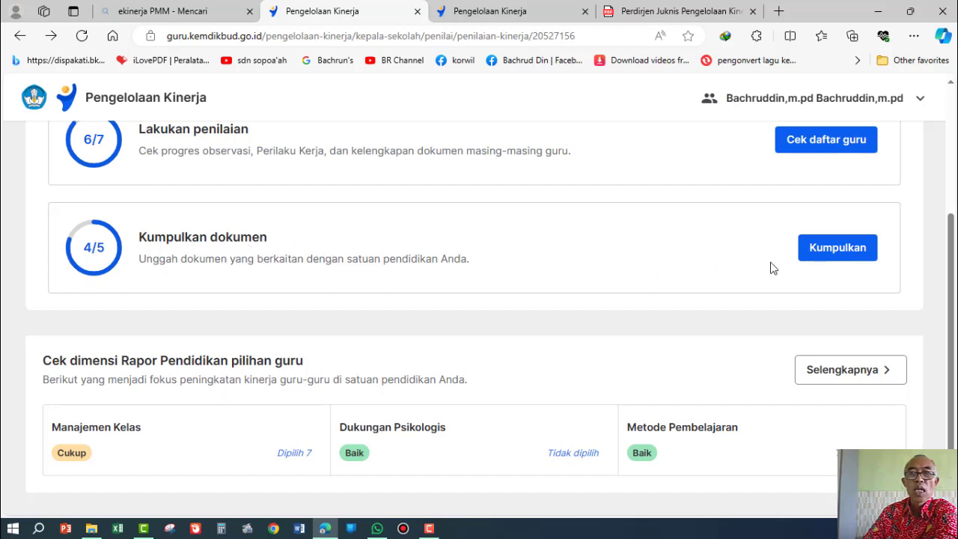
left_click(813, 259)
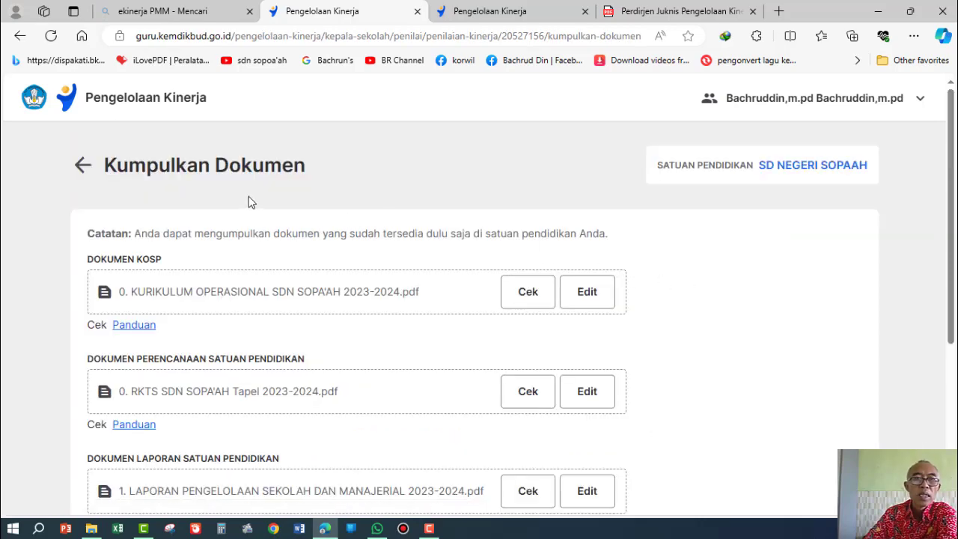
Review the required document slots on Kumpulkan Dokumen, from Dokumen KOSP to Surat Penugasan, checking which files are uploaded
scroll(250, 201, "down", 1)
scroll(249, 202, "down", 2)
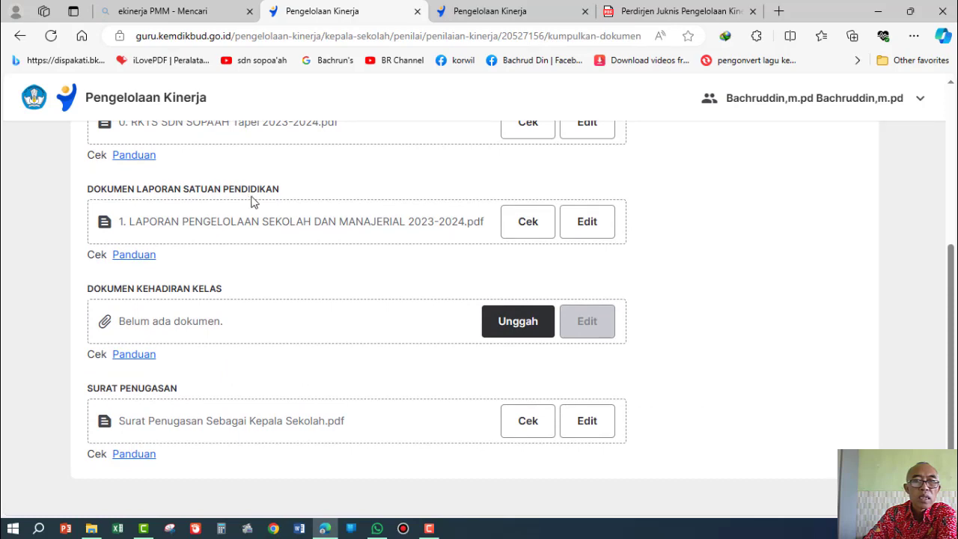
scroll(315, 222, "up", 2)
scroll(331, 220, "up", 1)
scroll(349, 225, "down", 2)
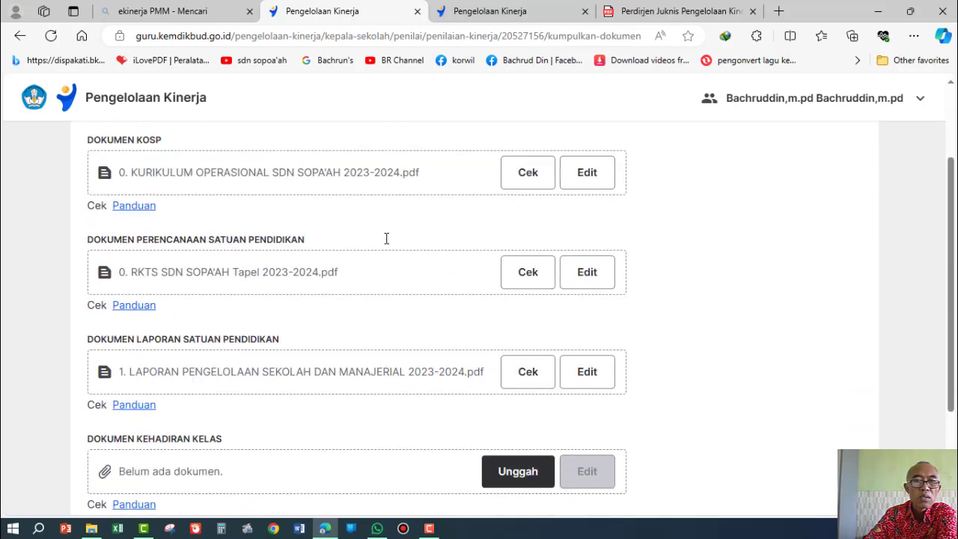
scroll(387, 237, "up", 1)
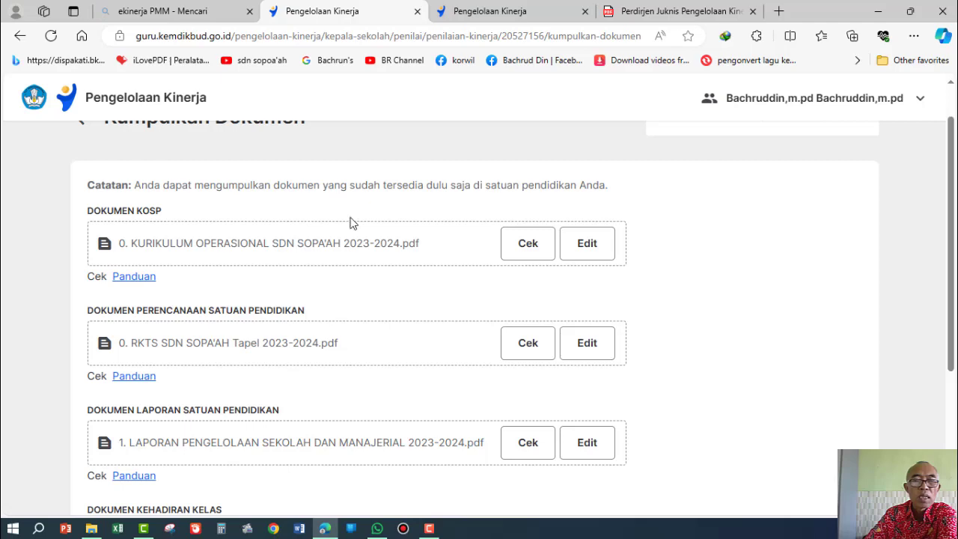
scroll(372, 223, "down", 1)
scroll(329, 412, "down", 1)
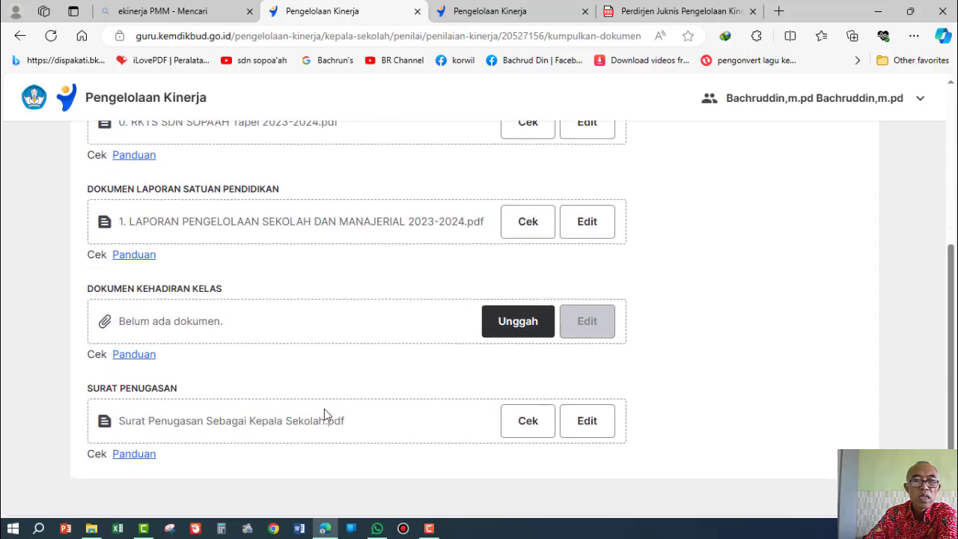
scroll(270, 448, "up", 2)
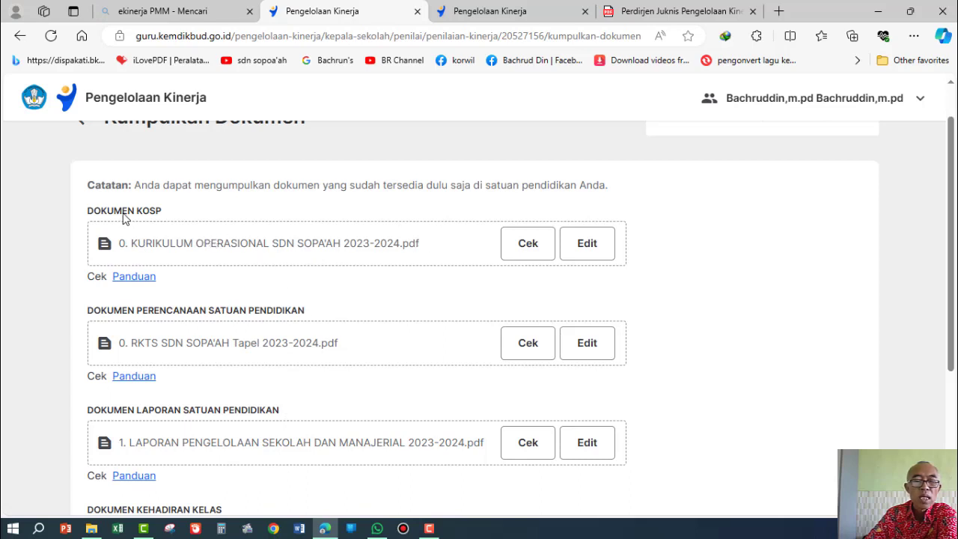
scroll(219, 303, "down", 3)
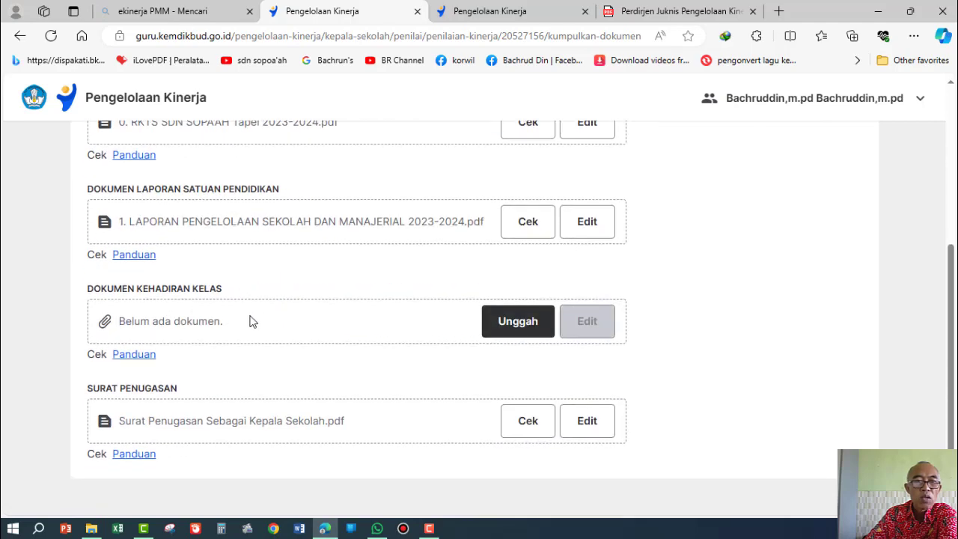
scroll(284, 318, "up", 3)
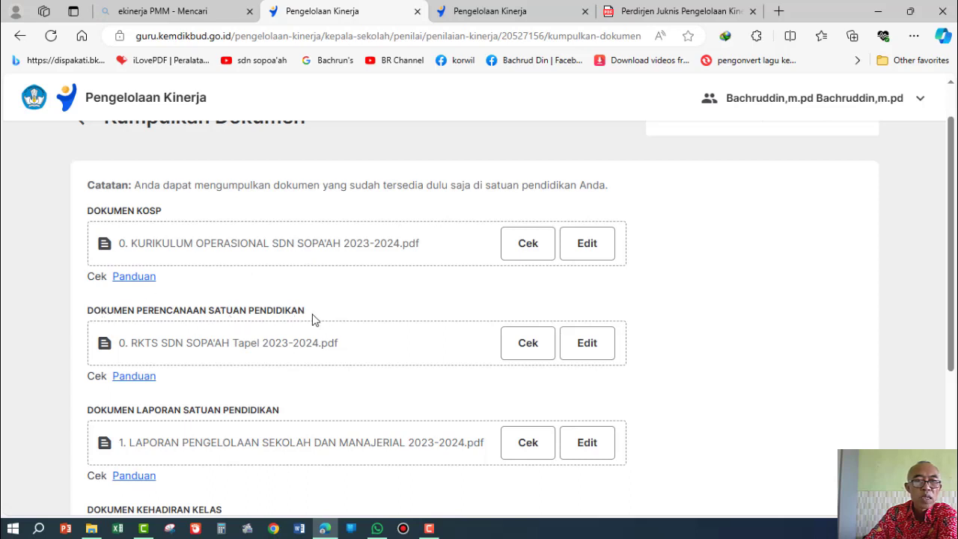
scroll(335, 317, "down", 2)
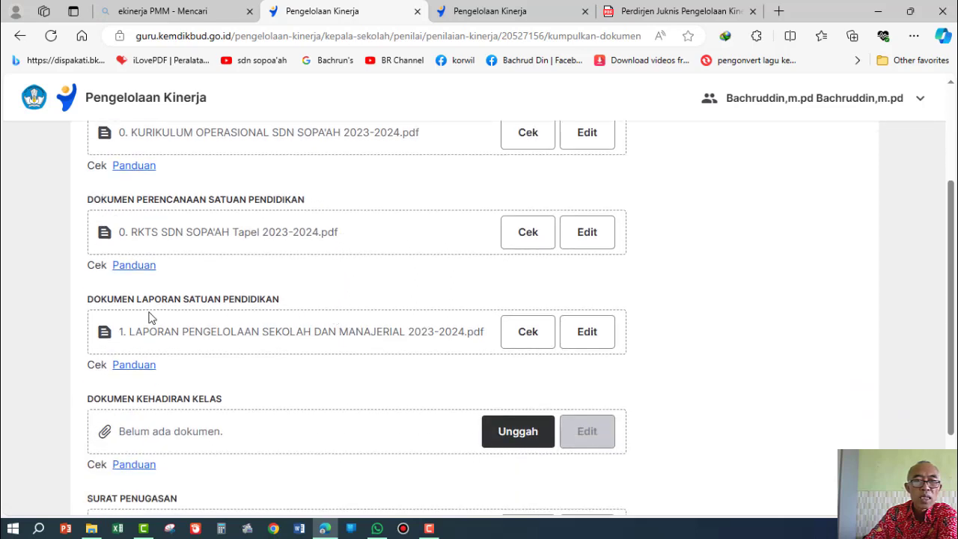
scroll(293, 310, "down", 2)
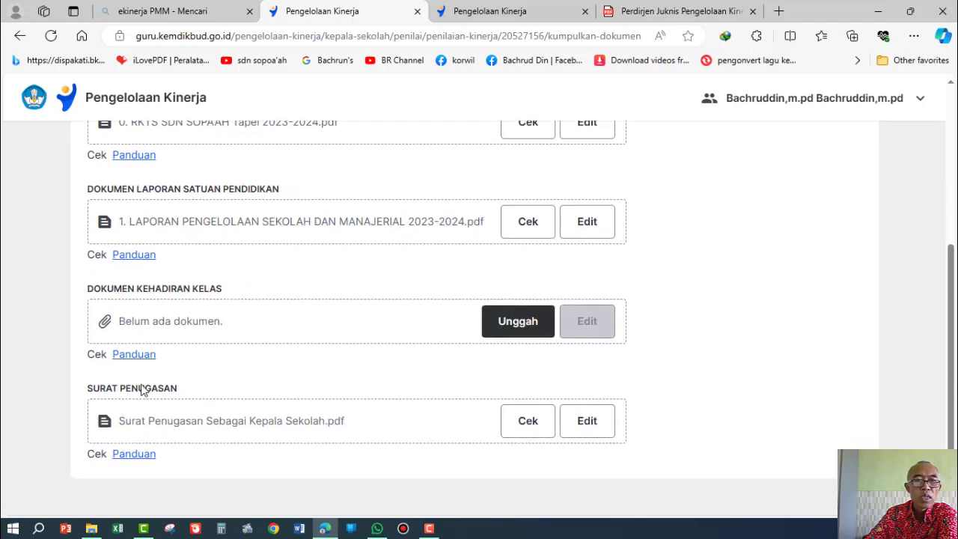
scroll(695, 402, "up", 5)
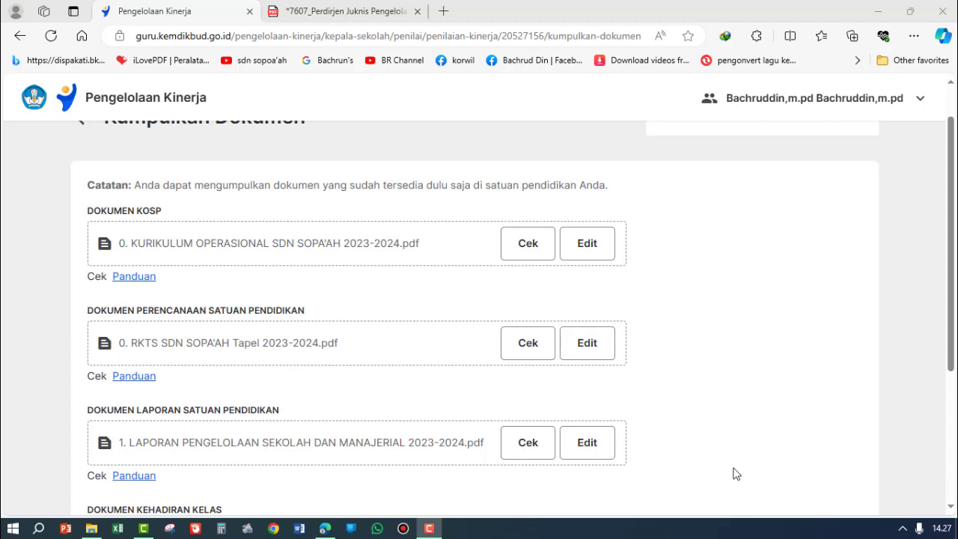
left_click(428, 529)
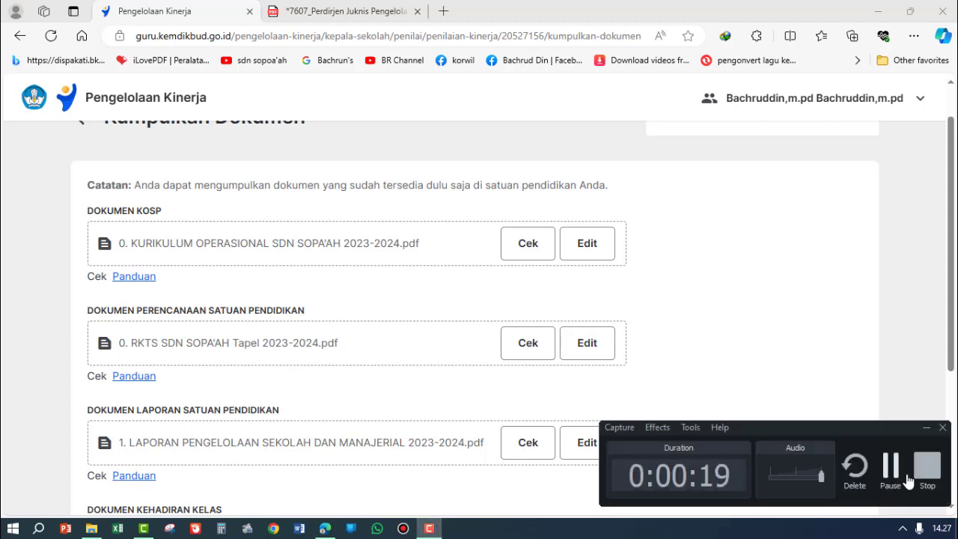
left_click(891, 467)
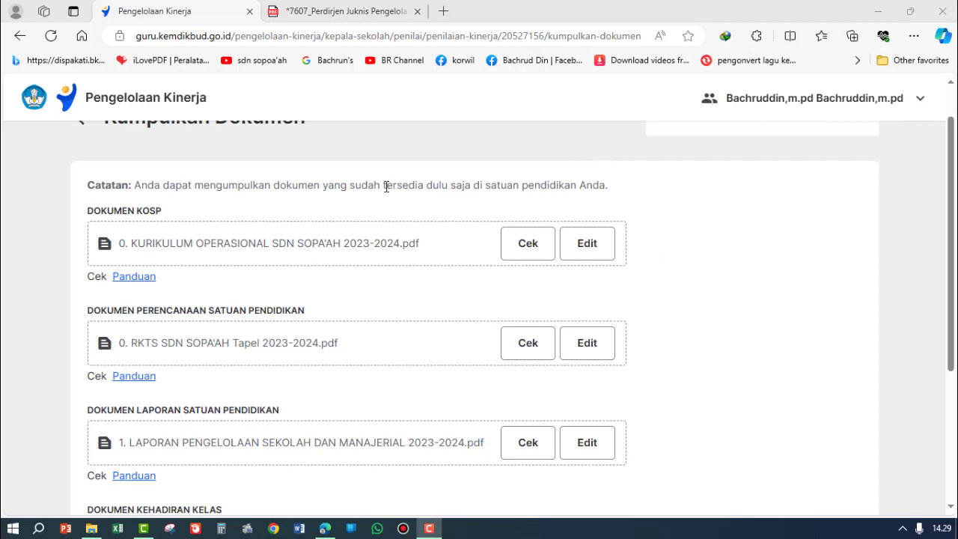
Examine the Bukti Dukung Rencana Hasil Kerja Kepala Sekolah table in the Perdirjen 7607 PDF, through rows 5 to 7 on page 54
left_click(340, 17)
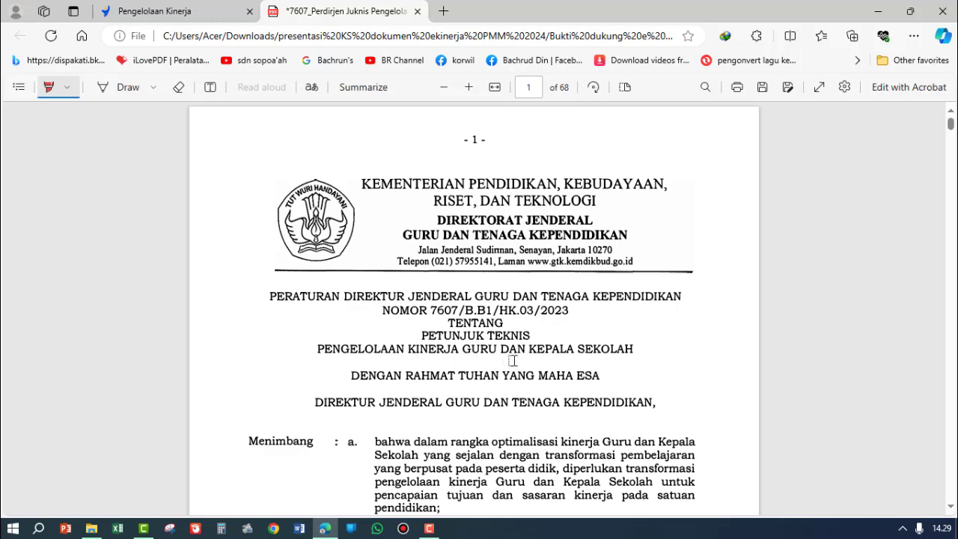
scroll(517, 361, "down", 8)
scroll(532, 361, "down", 5)
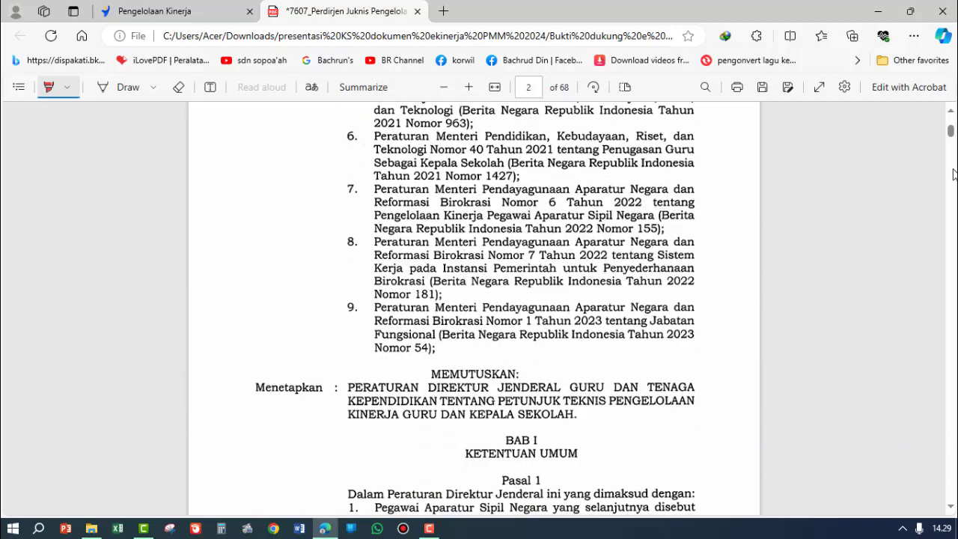
left_click_drag(951, 137, 950, 402)
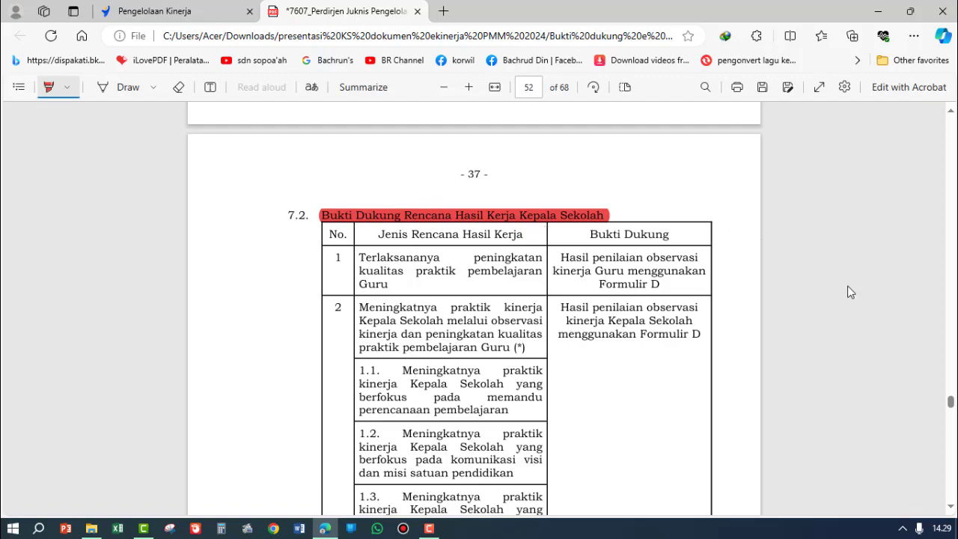
left_click_drag(951, 402, 952, 423)
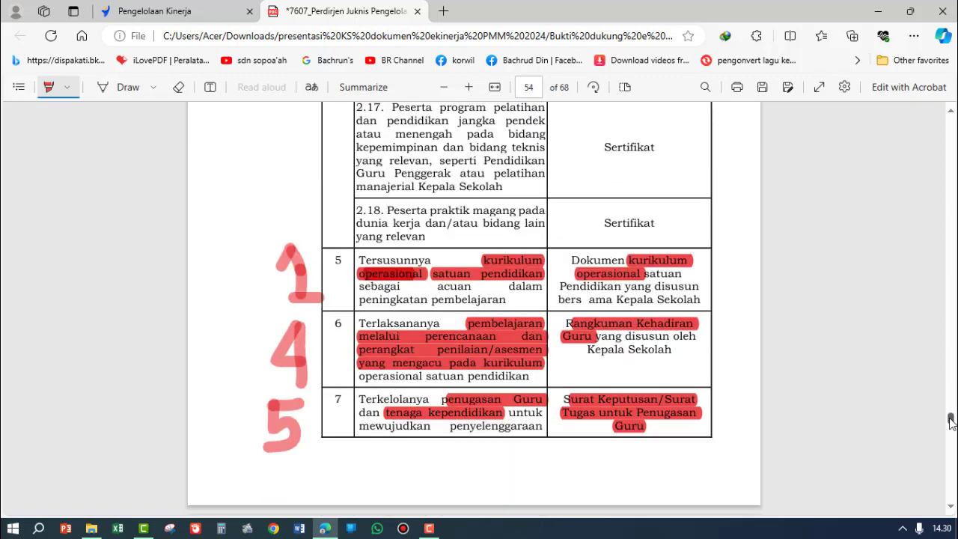
Compare the document slots on Kumpulkan Dokumen with the highlighted evidence in rows 5 to 7 of the Perdirjen PDF table
left_click(192, 15)
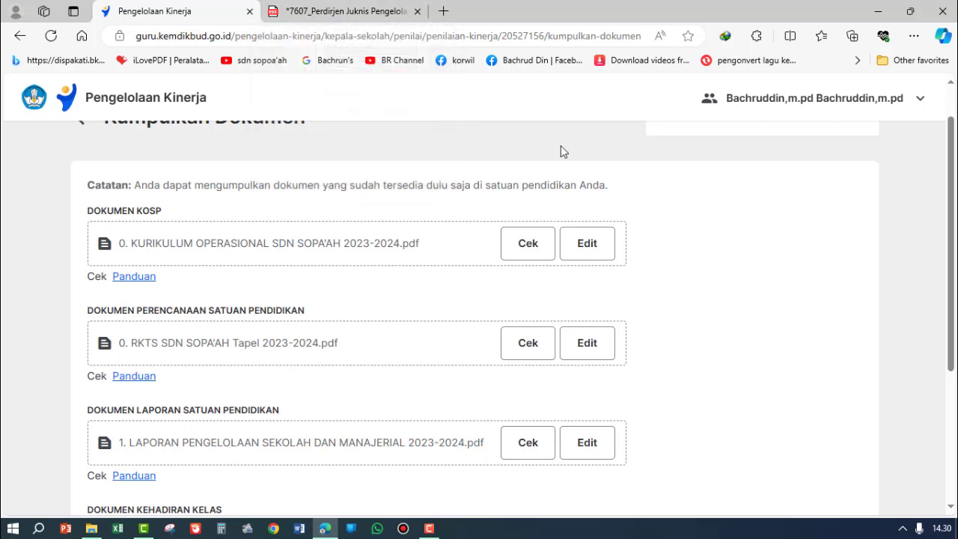
left_click(357, 18)
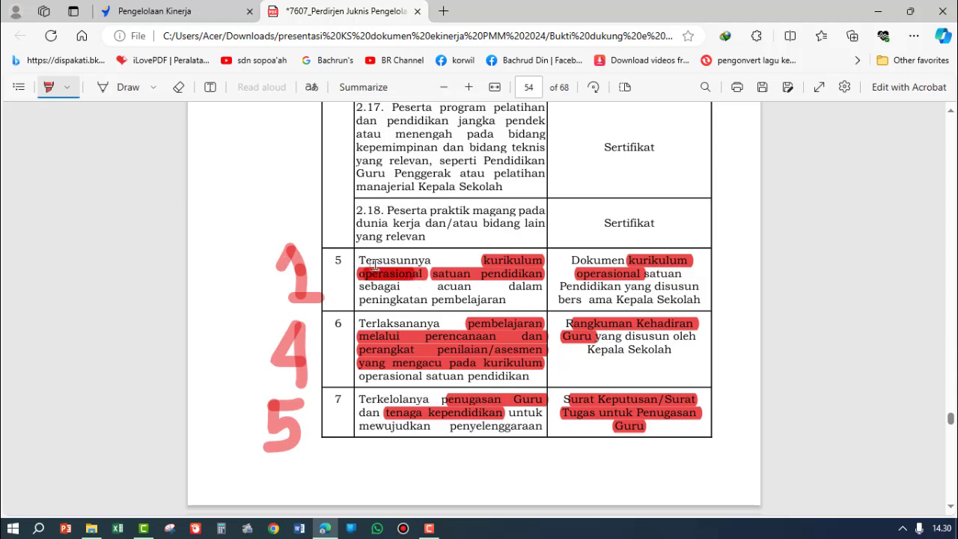
left_click(166, 12)
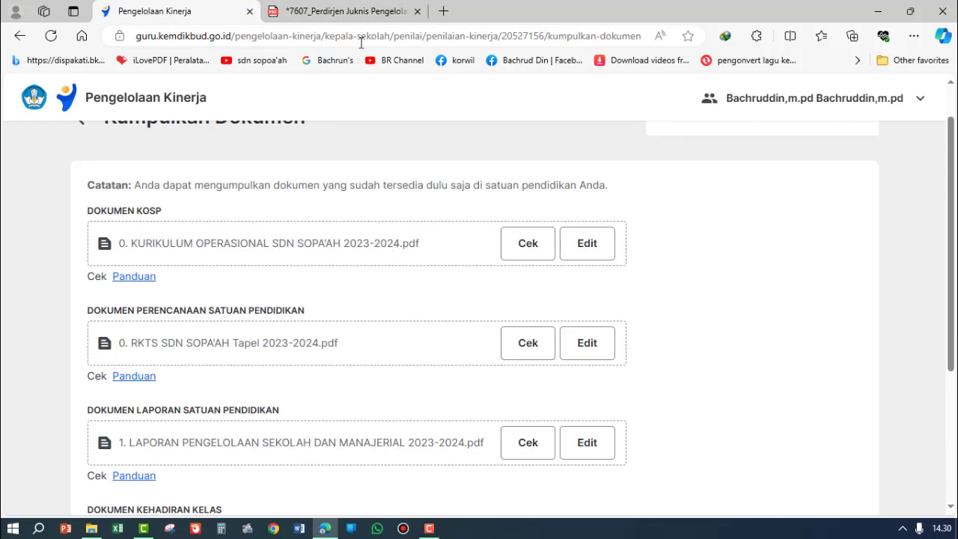
left_click(369, 21)
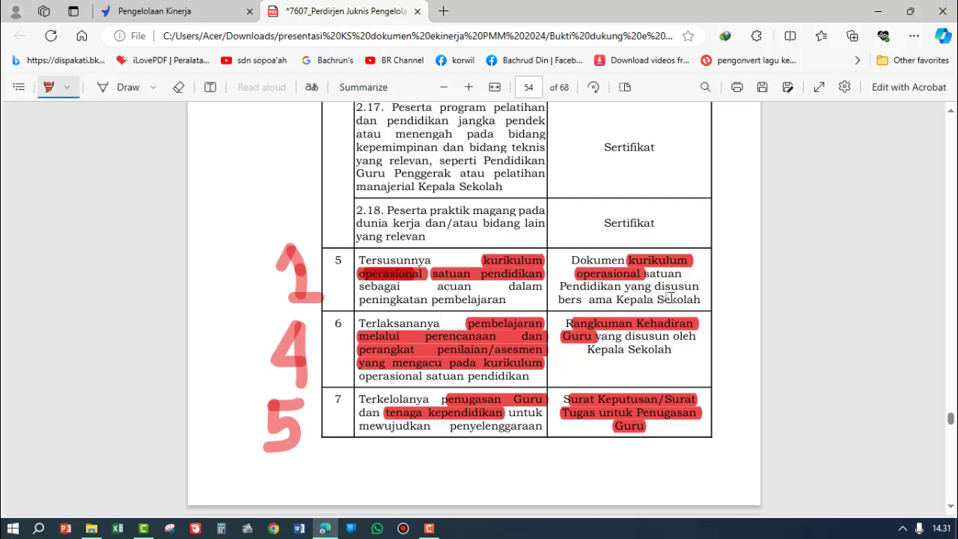
key("ctrl+shift+Tab")
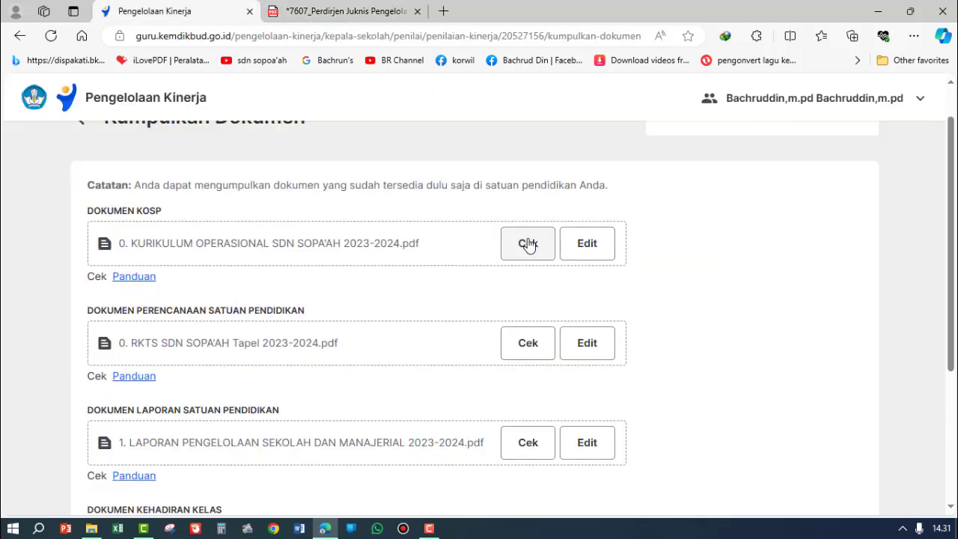
scroll(531, 247, "down", 3)
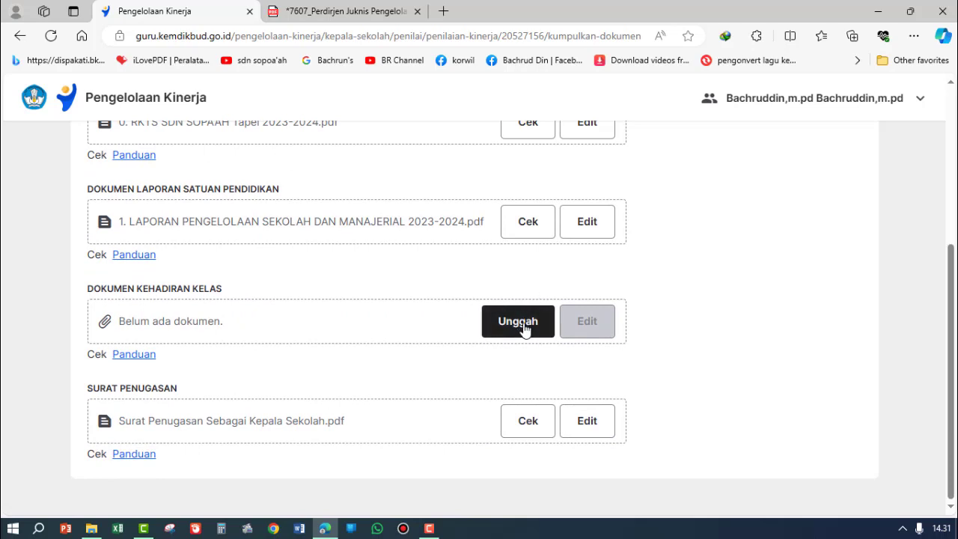
left_click(524, 329)
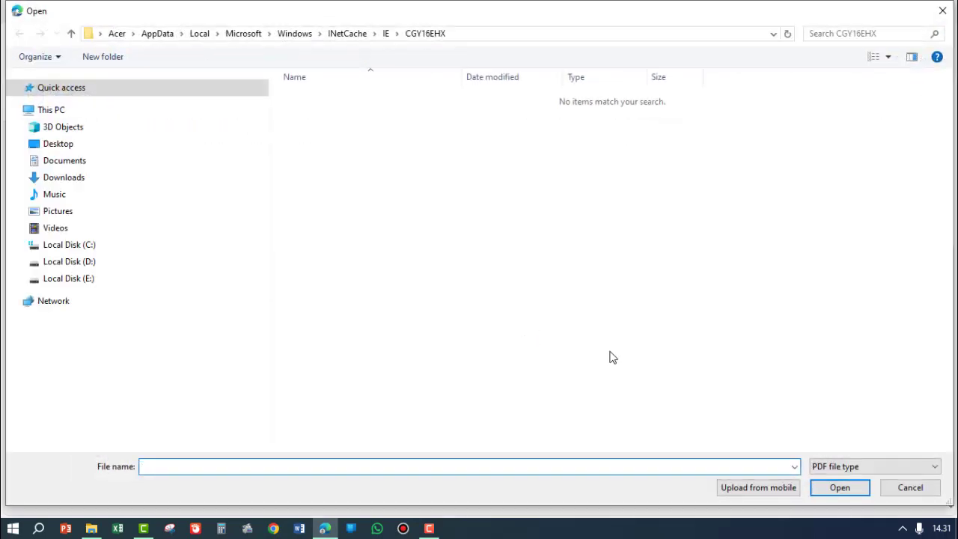
left_click(910, 487)
scroll(217, 307, "up", 4)
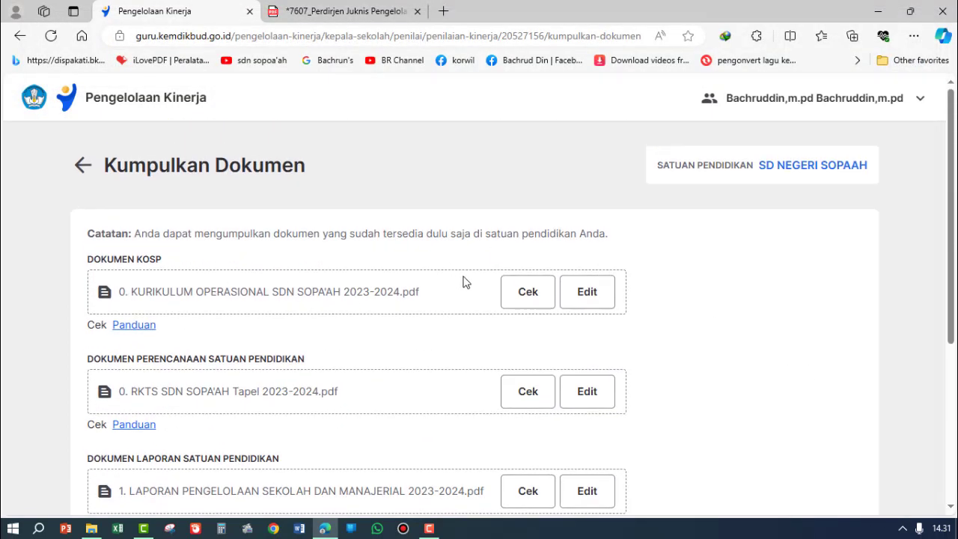
scroll(546, 345, "down", 3)
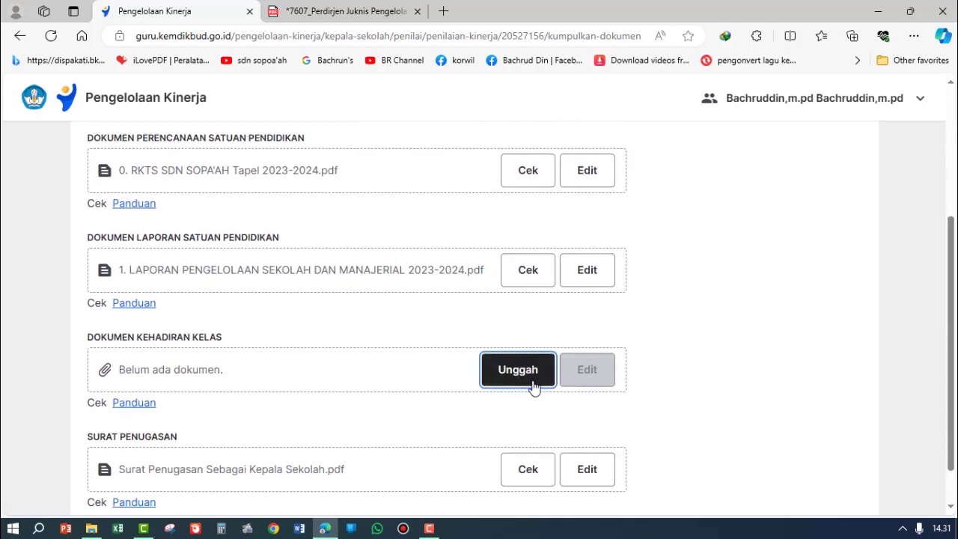
scroll(513, 384, "up", 3)
scroll(536, 340, "down", 2)
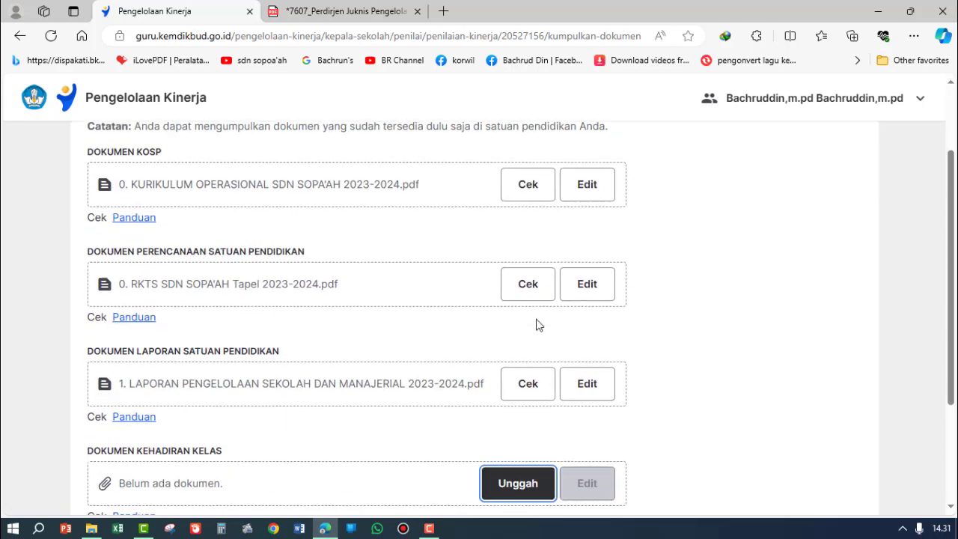
scroll(536, 323, "up", 2)
Start an upload for Dokumen Kehadiran Kelas, select the KURIKULUM OPERASIONAL file from the 1. DOKUMEN KOSP- 2024 folder, and cancel the upload
scroll(470, 357, "down", 3)
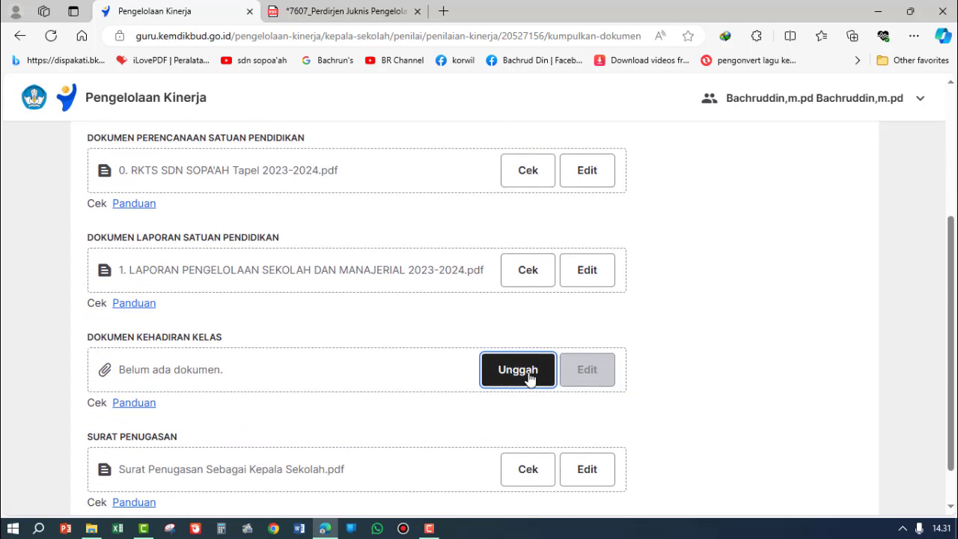
left_click(529, 376)
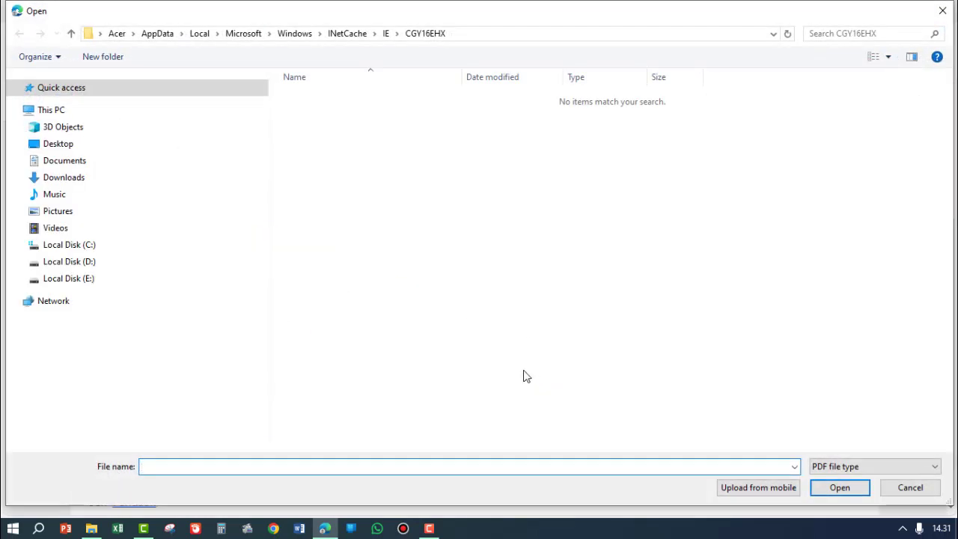
left_click(18, 178)
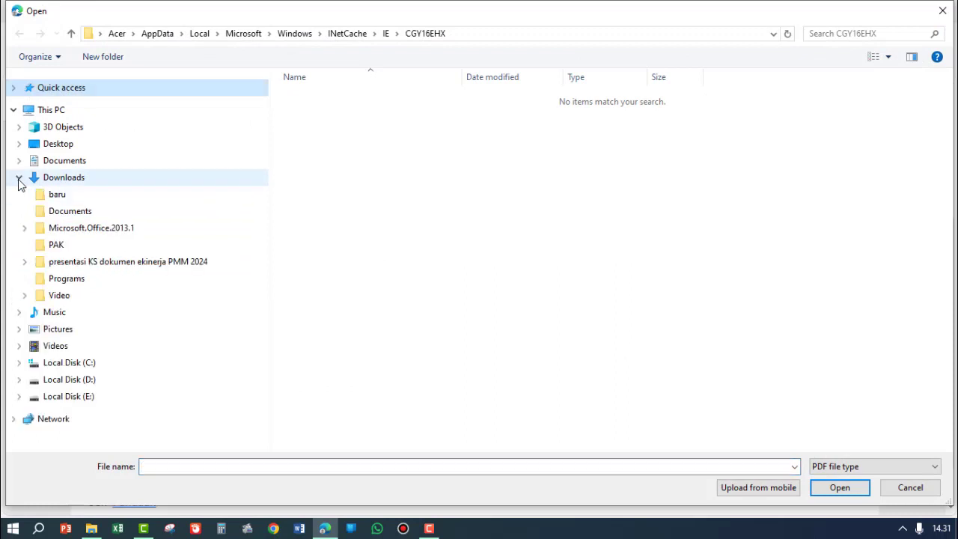
left_click(25, 262)
left_click(31, 280)
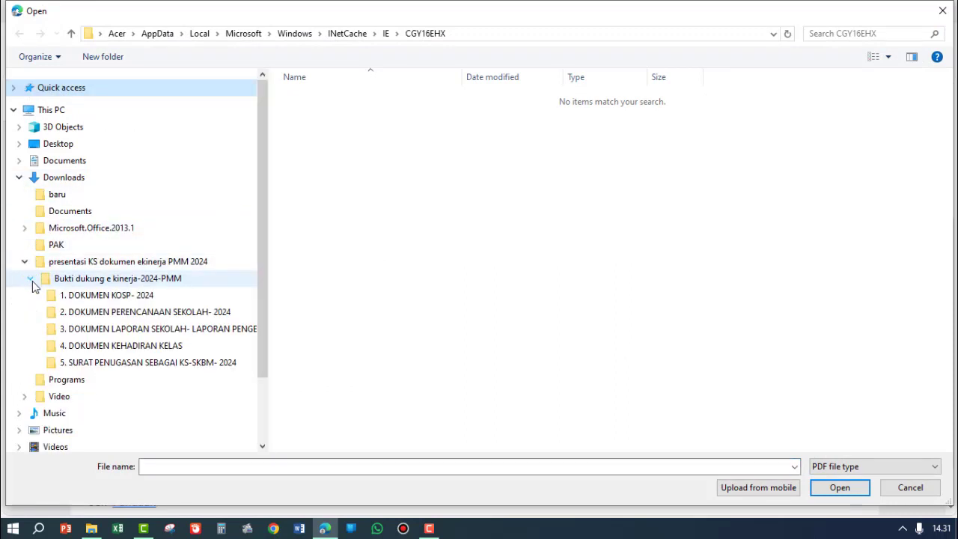
left_click(124, 298)
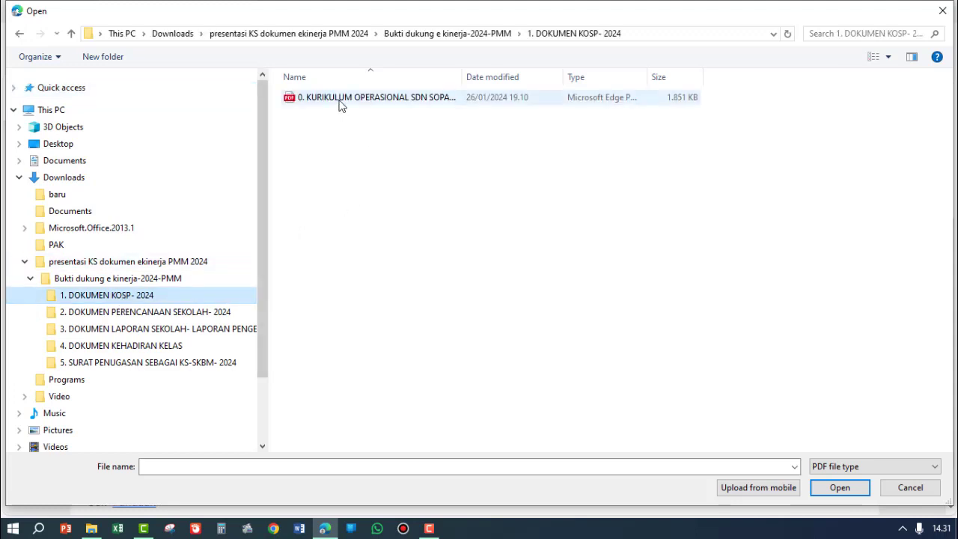
left_click(378, 98)
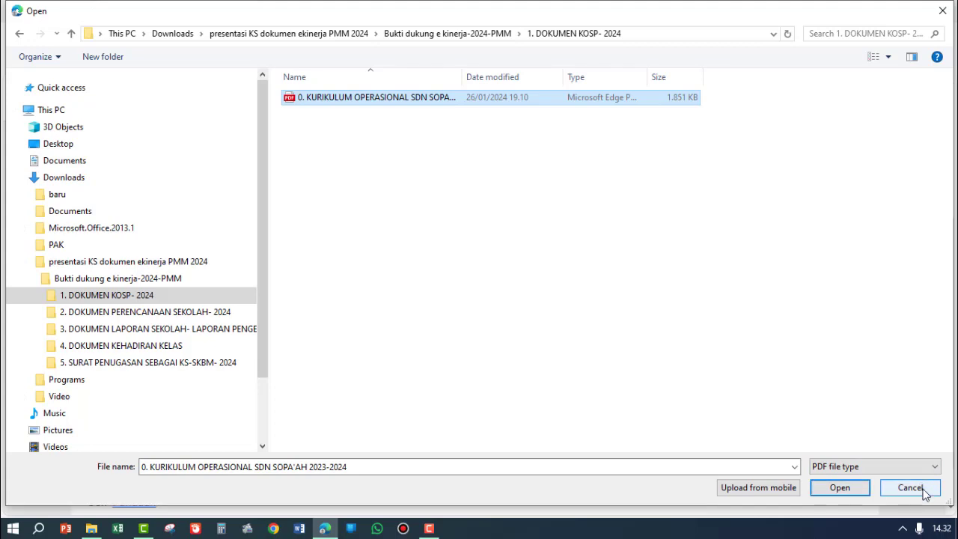
left_click(942, 10)
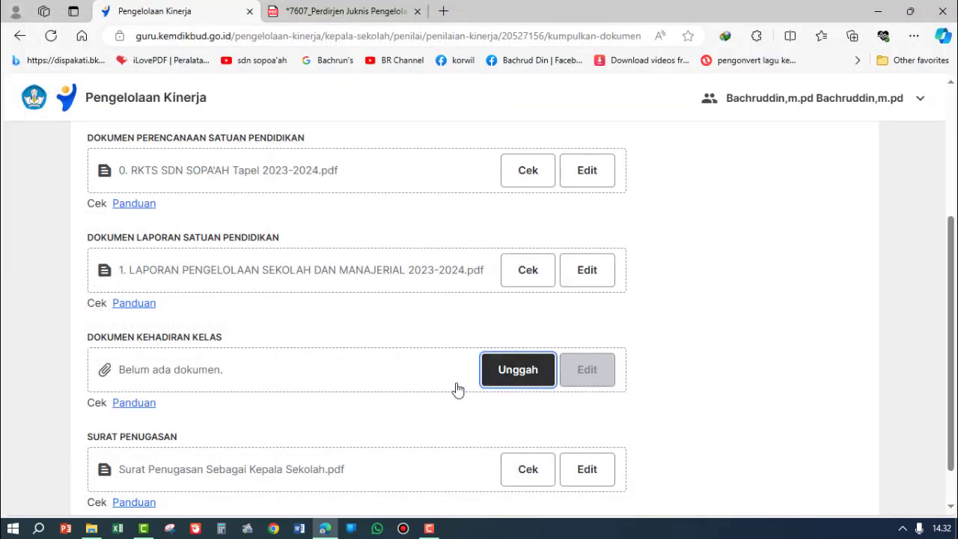
Highlight Rencana Kerja Jangka Menengah, Rencana Kerja Sekolah and Rencana Kegiatan dan Anggaran Sekolah in row 8 on page 55 of the Perdirjen PDF
scroll(152, 215, "up", 3)
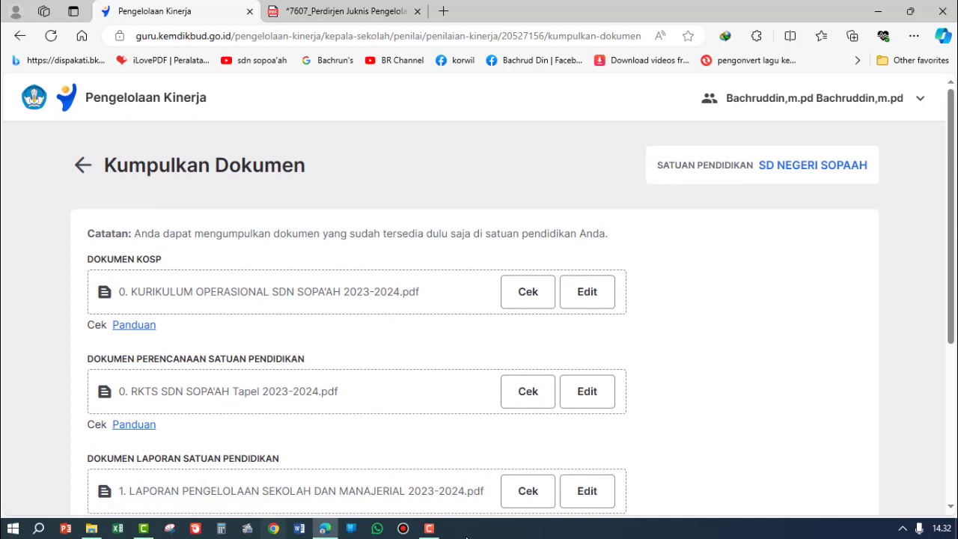
scroll(232, 312, "down", 2)
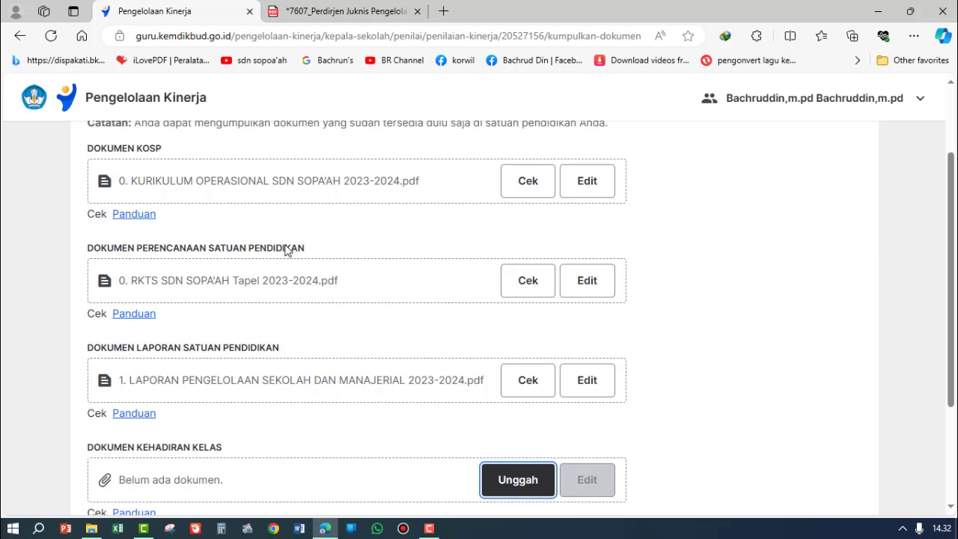
left_click(369, 20)
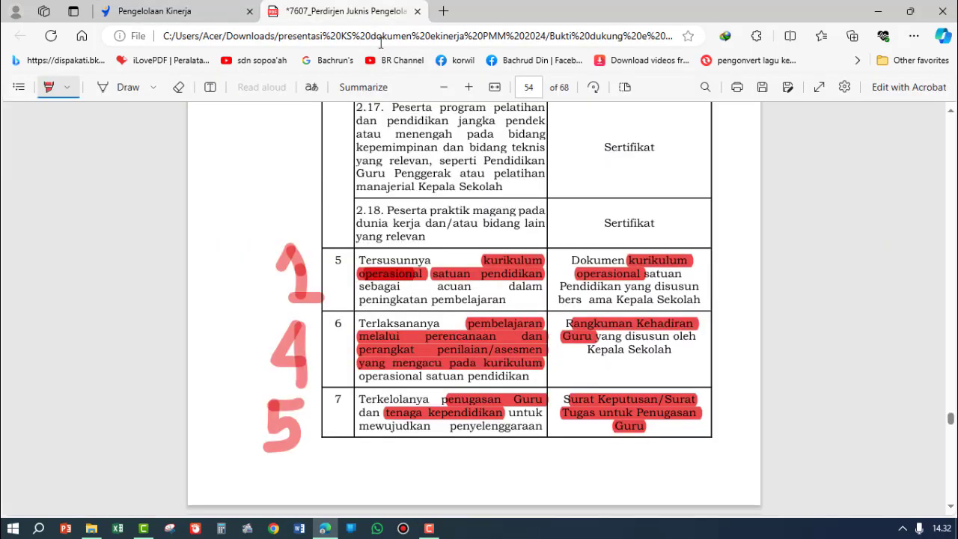
scroll(378, 357, "down", 3)
scroll(378, 357, "down", 3)
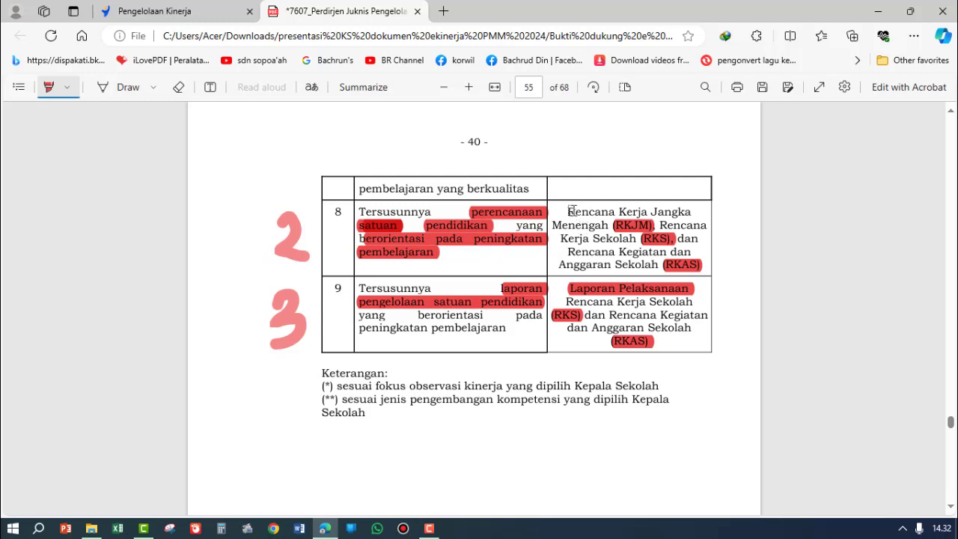
left_click_drag(570, 210, 646, 212)
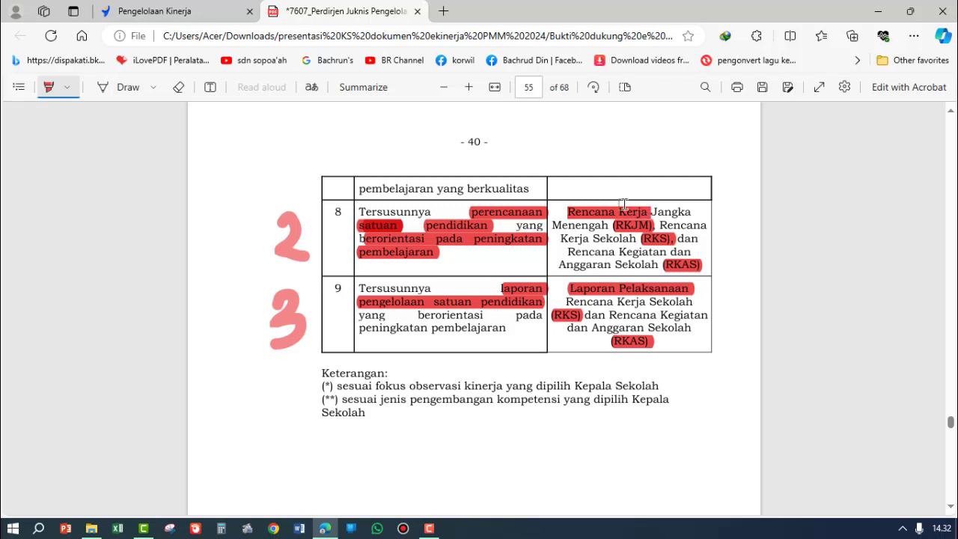
left_click_drag(657, 212, 642, 238)
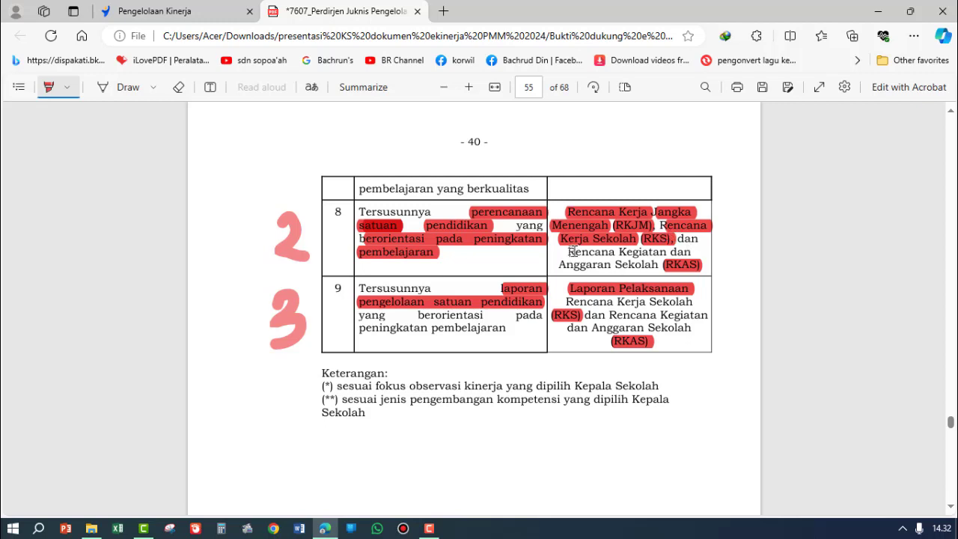
left_click_drag(573, 251, 691, 253)
left_click_drag(568, 265, 693, 260)
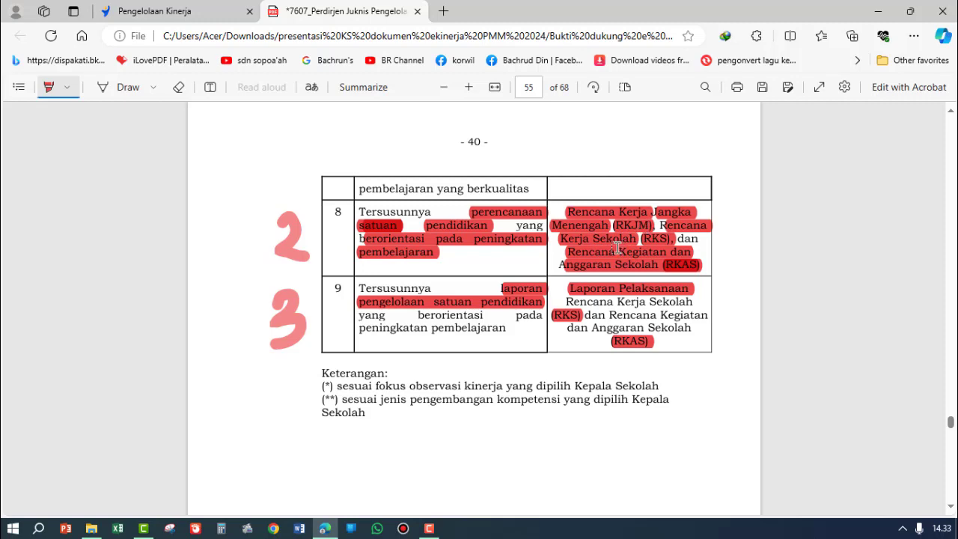
Switch to File Explorer and view the planning files in the 2. DOKUMEN PERENCANAAN SEKOLAH- 2024 folder
left_click(325, 529)
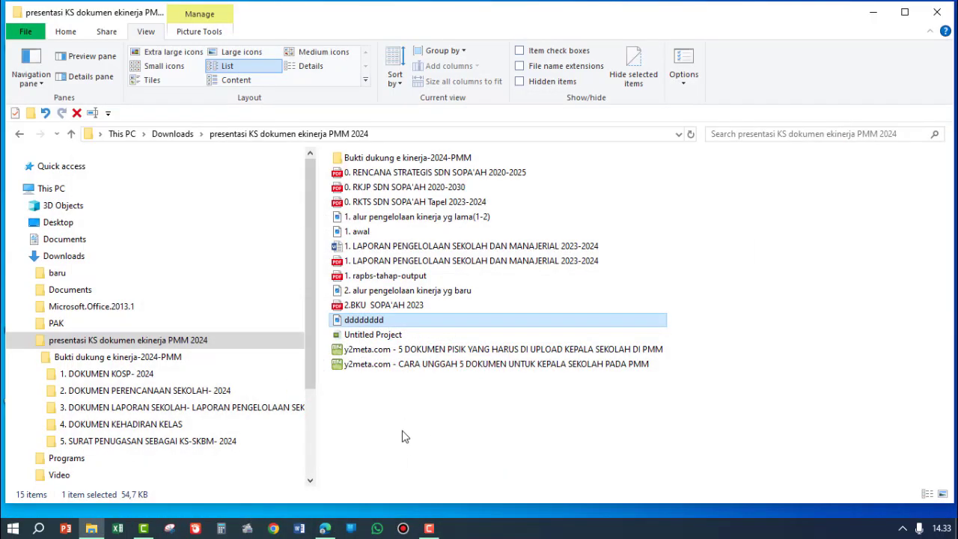
left_click(328, 532)
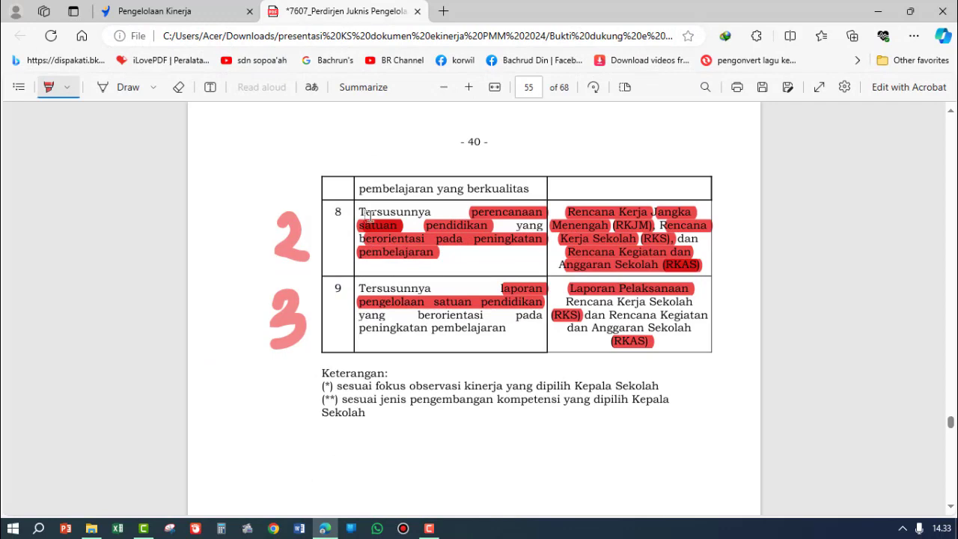
left_click(183, 14)
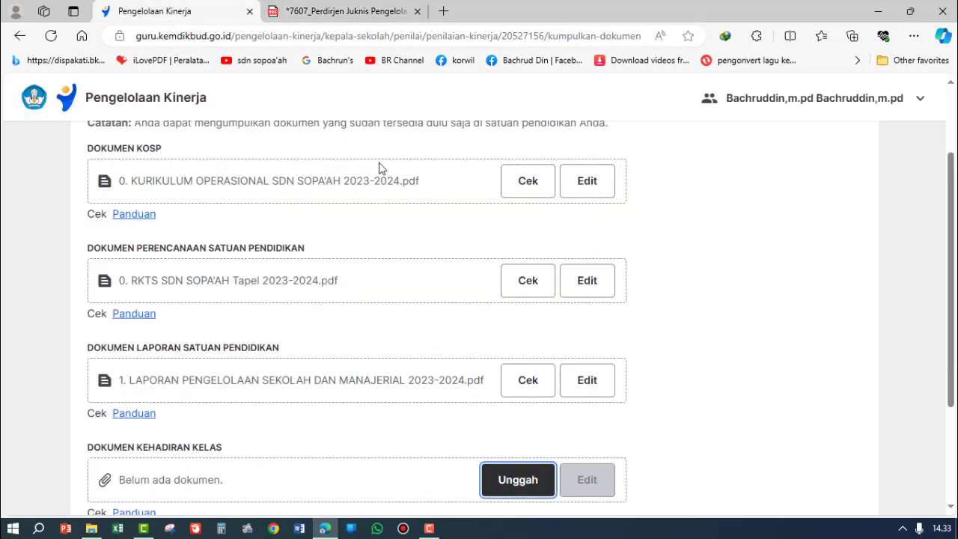
scroll(200, 165, "up", 2)
scroll(200, 165, "up", 1)
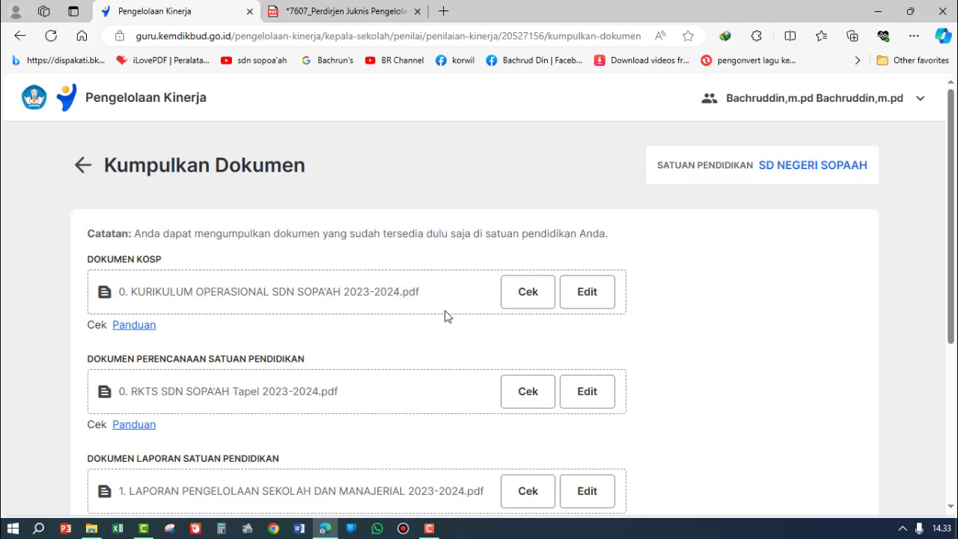
left_click(91, 528)
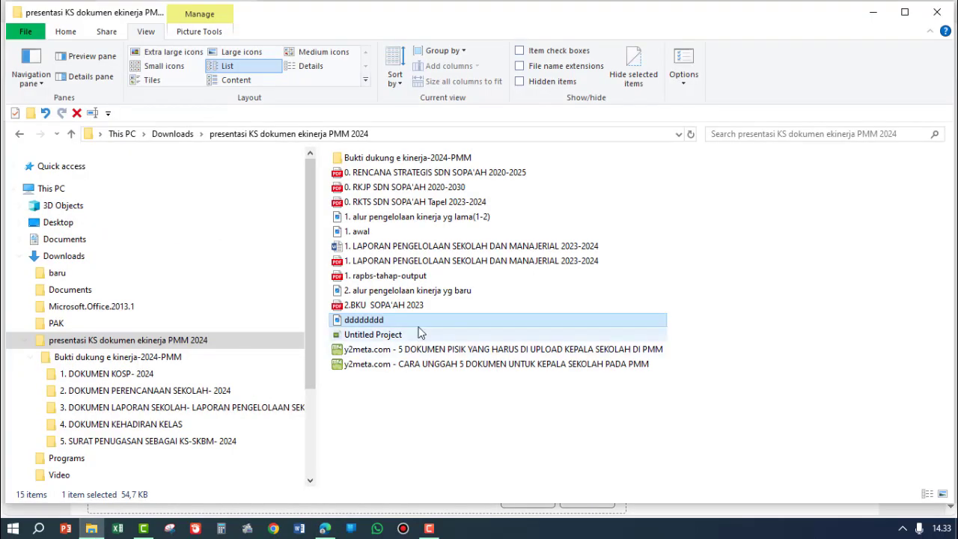
left_click(103, 392)
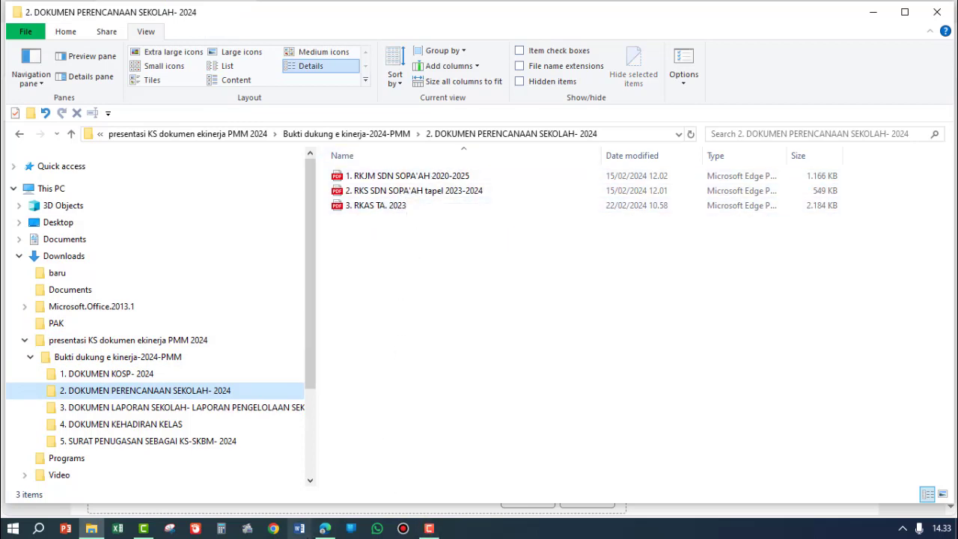
Return to the browser and compare the Kumpulkan Dokumen upload slots with the evidence in rows 8 and 9 of the Perdirjen PDF
left_click(324, 529)
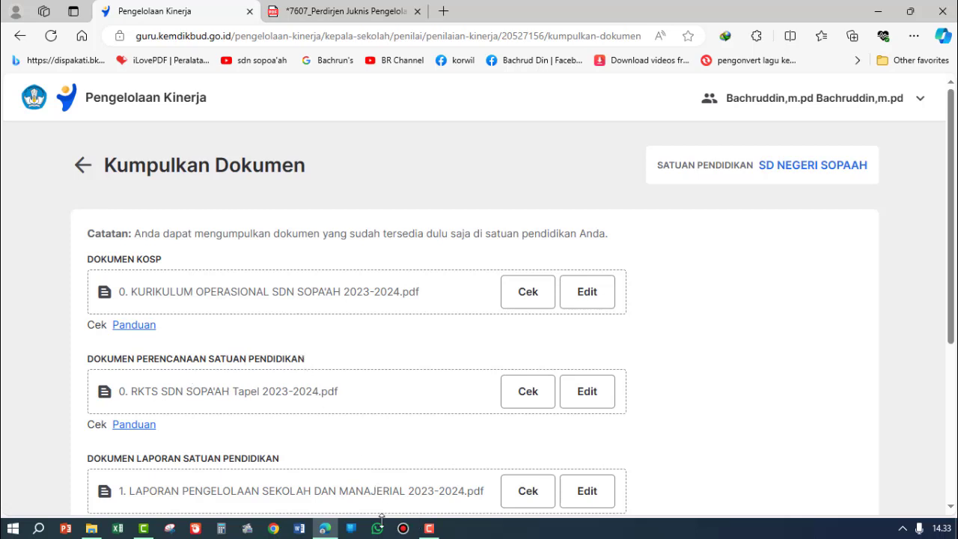
left_click(336, 14)
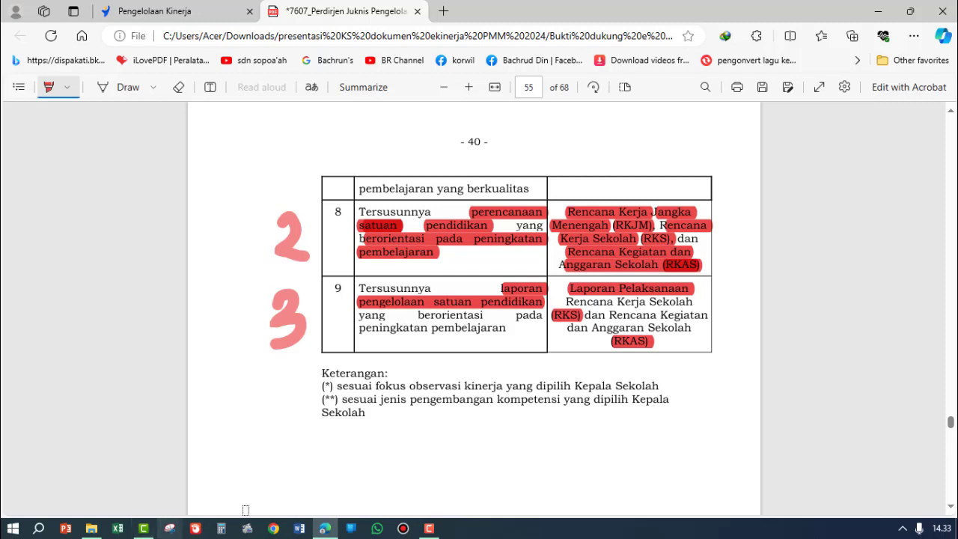
left_click(215, 12)
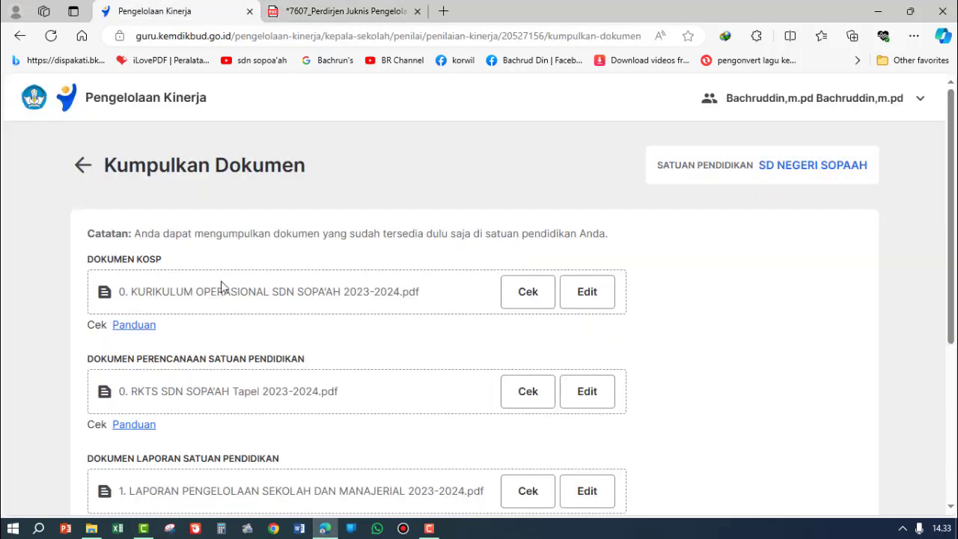
scroll(180, 363, "down", 1)
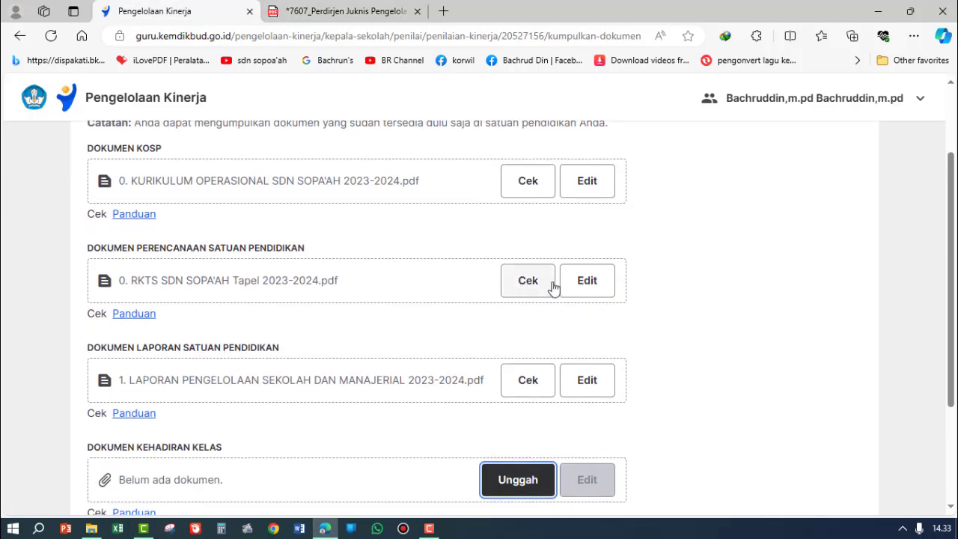
scroll(528, 322, "down", 1)
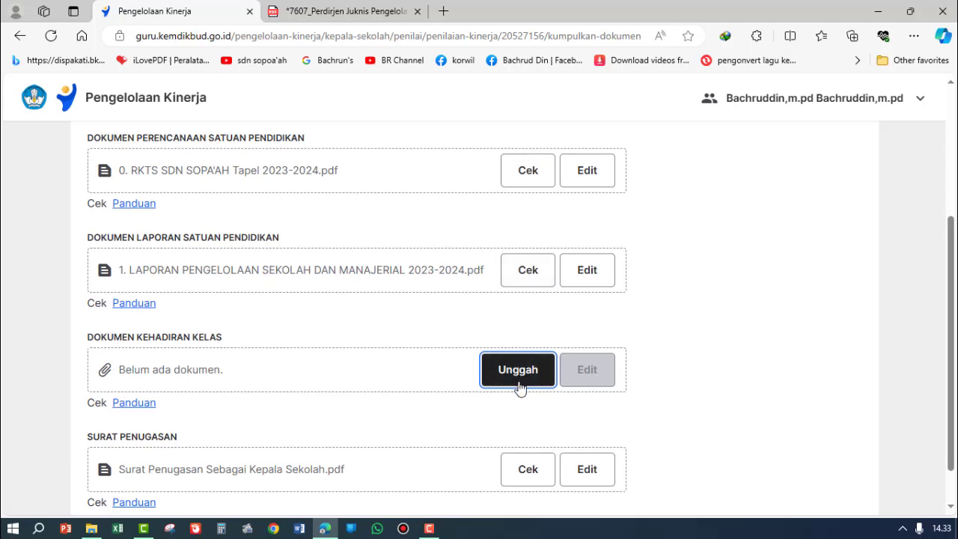
scroll(518, 387, "up", 1)
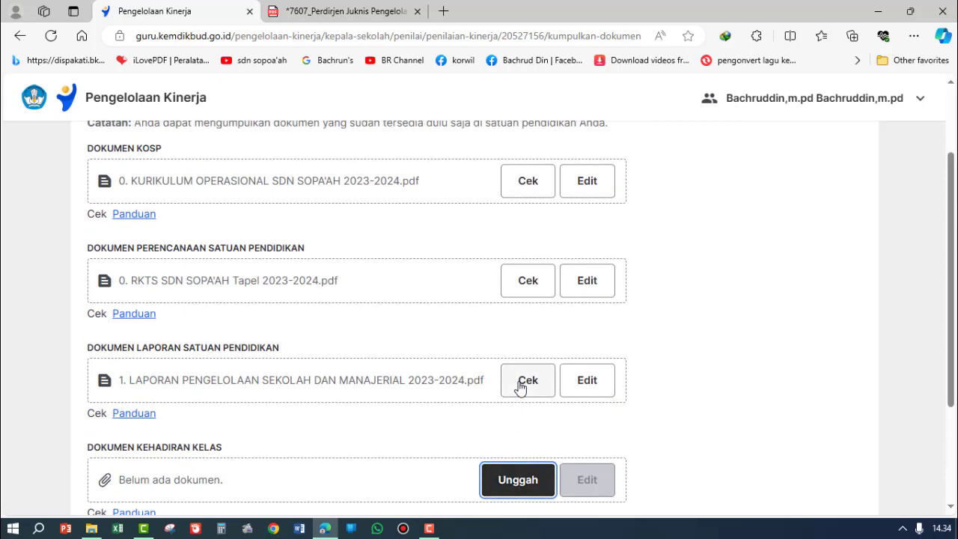
scroll(528, 283, "down", 1)
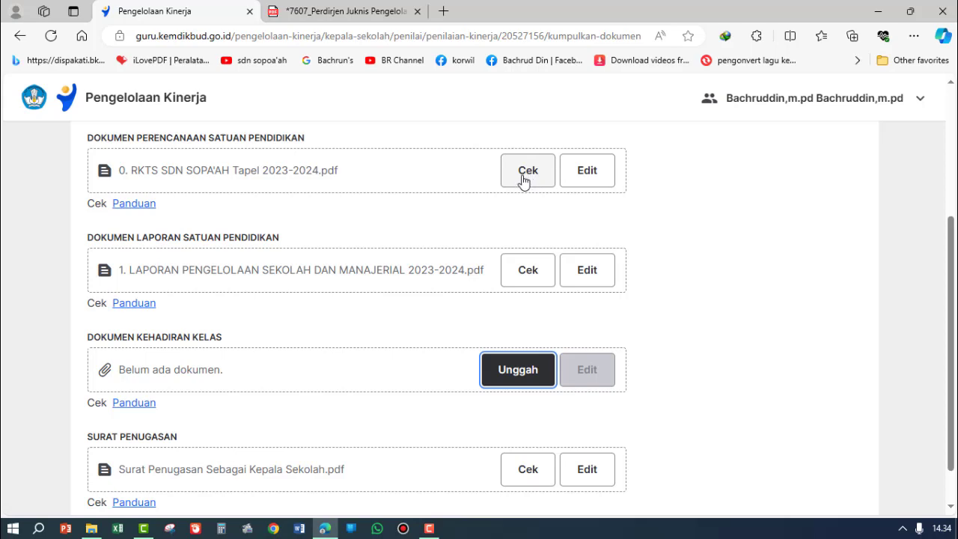
scroll(513, 196, "up", 1)
scroll(415, 208, "up", 1)
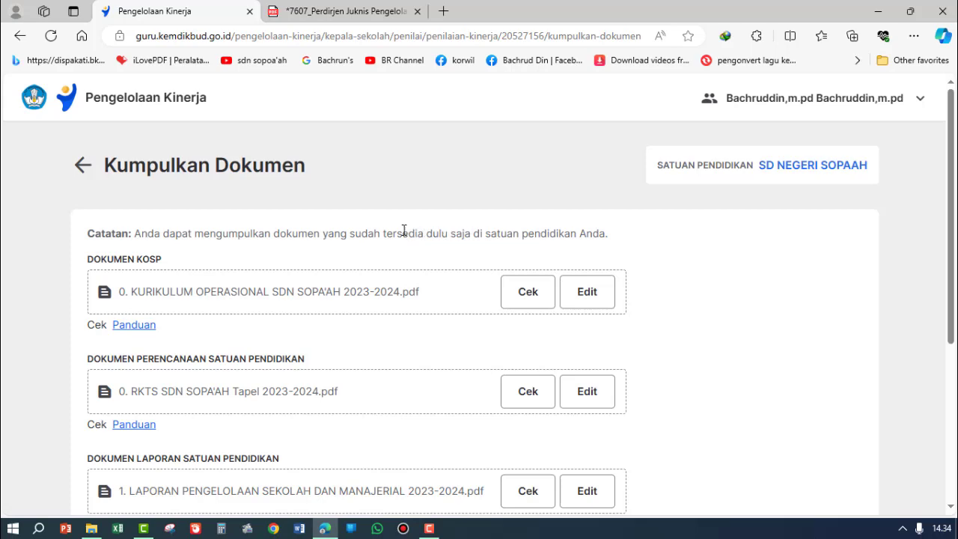
scroll(490, 289, "down", 1)
scroll(491, 293, "up", 1)
scroll(484, 264, "down", 1)
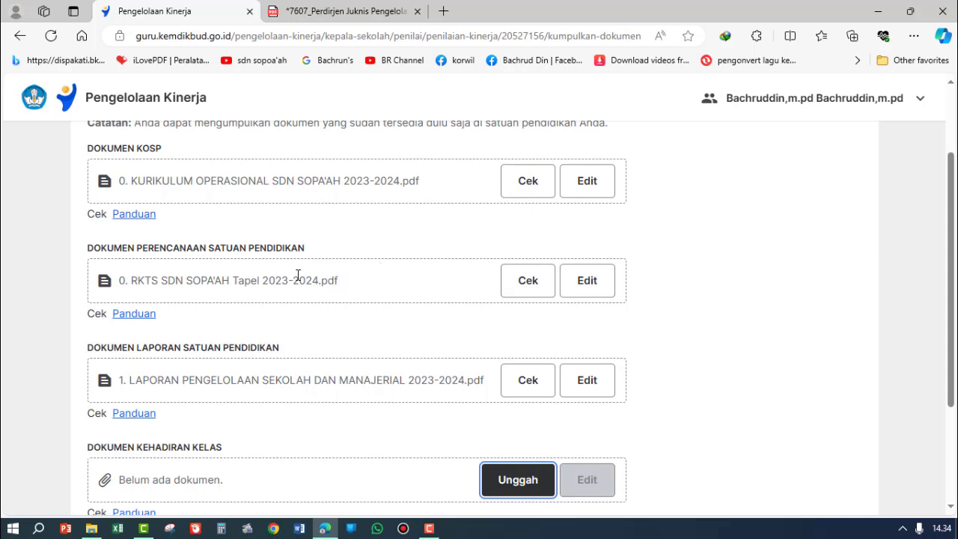
Check row 8 of the Perdirjen PDF, return to Pengelolaan Kinerja and select the Dokumen Laporan Satuan Pendidikan heading
left_click(345, 15)
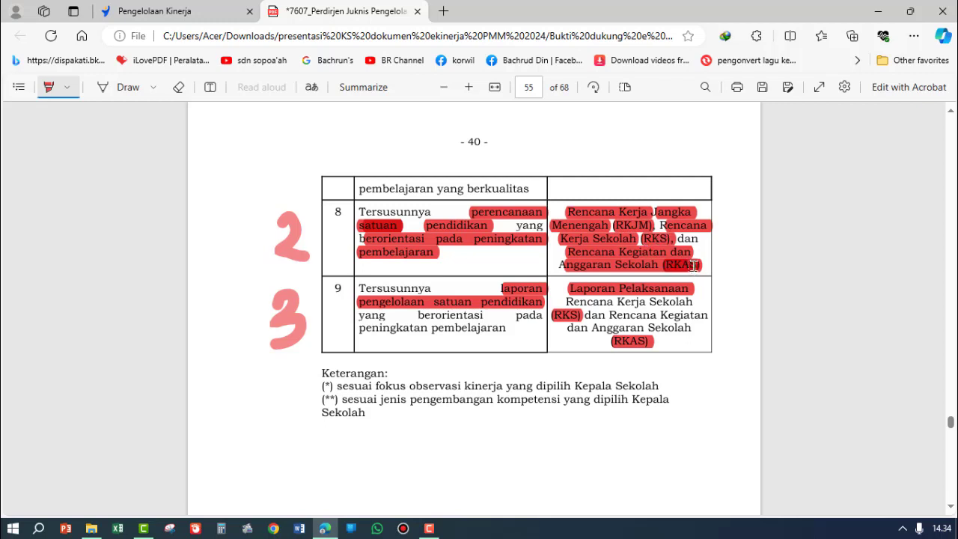
left_click(179, 12)
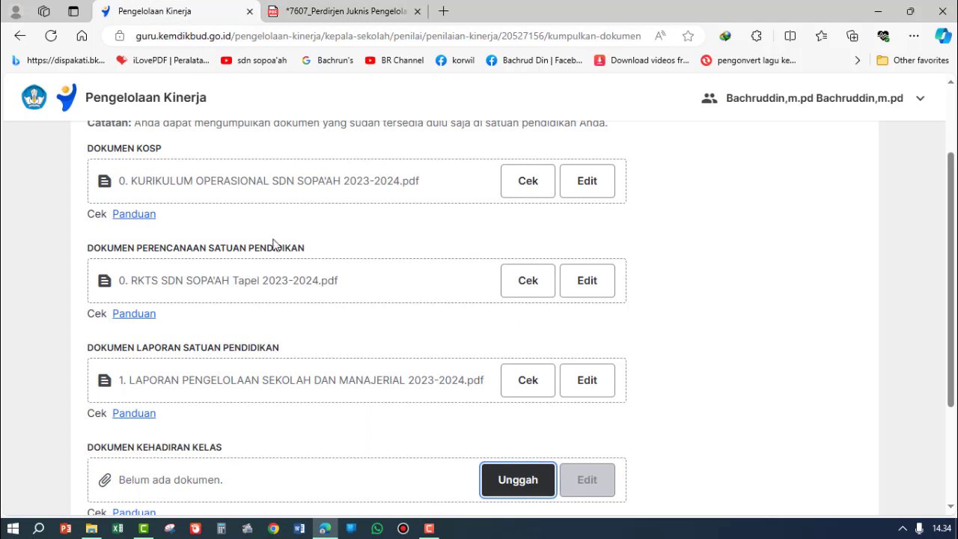
scroll(181, 334, "down", 1)
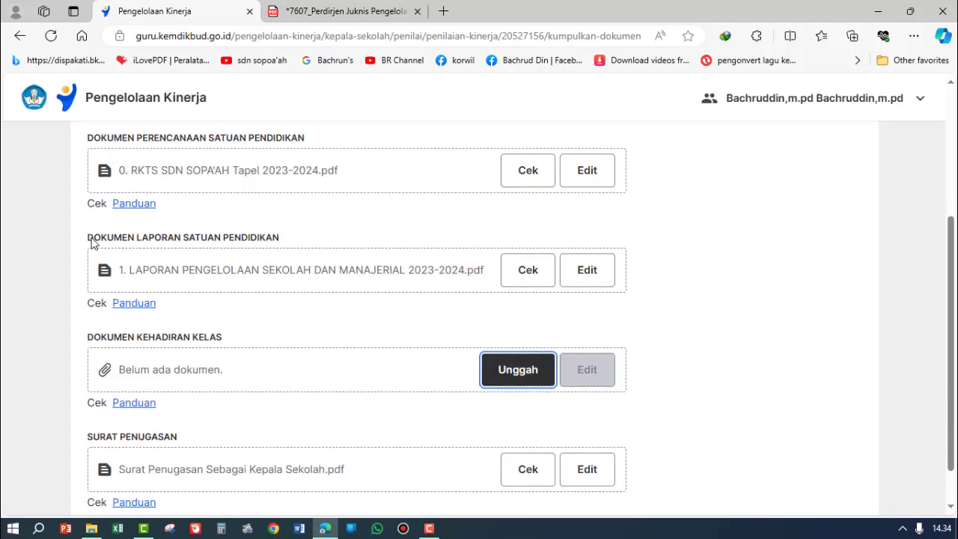
left_click_drag(88, 241, 302, 238)
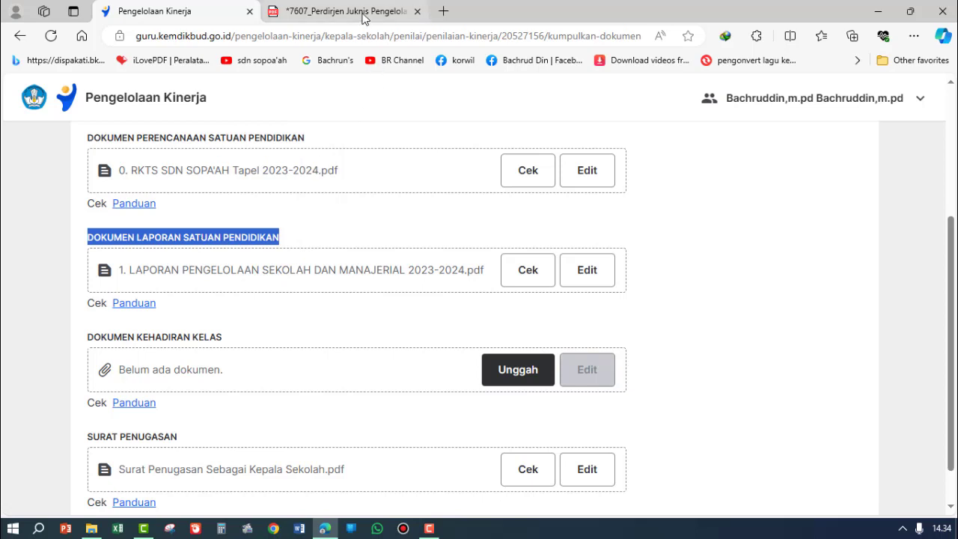
Highlight Laporan Pelaksanaan Rencana Kerja Sekolah (RKS) in row 9 and Rencana in row 8 on page 55 of the Perdirjen PDF
mouse_move(364, 18)
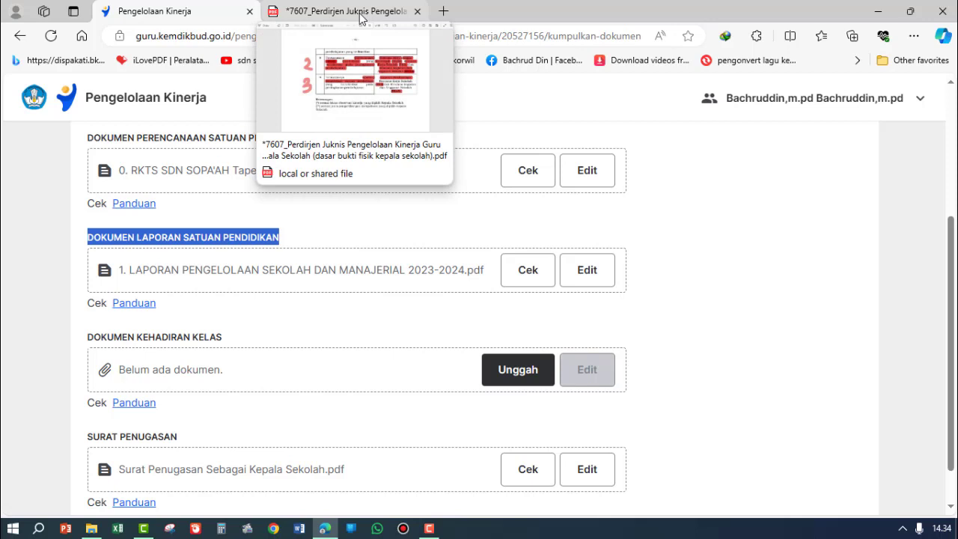
left_click(361, 12)
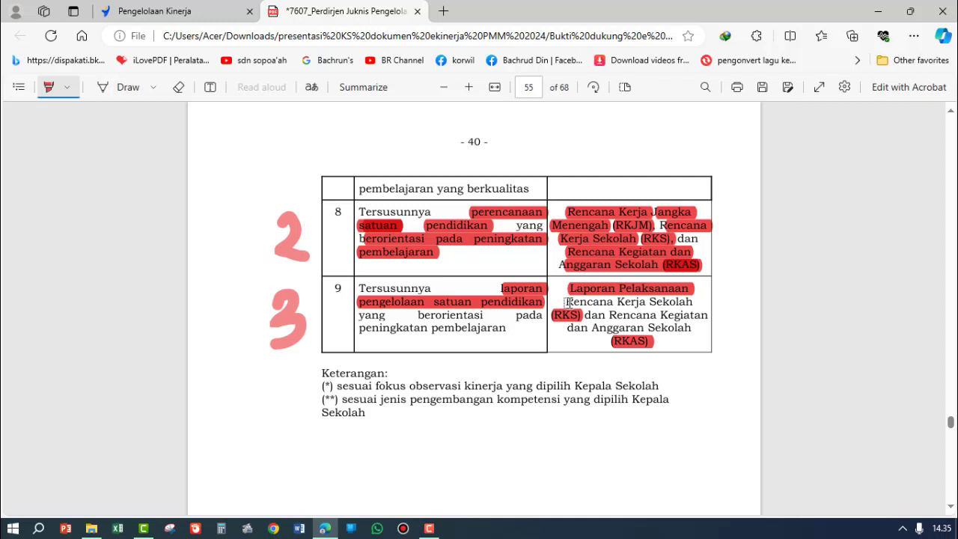
left_click_drag(567, 288, 615, 289)
left_click_drag(568, 212, 621, 213)
left_click_drag(568, 288, 689, 288)
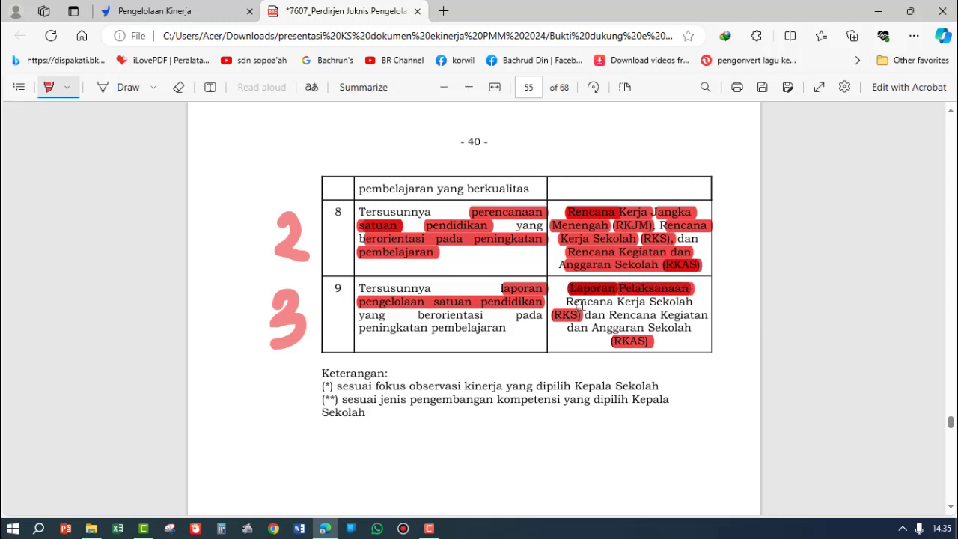
left_click_drag(570, 302, 690, 302)
left_click_drag(567, 316, 585, 315)
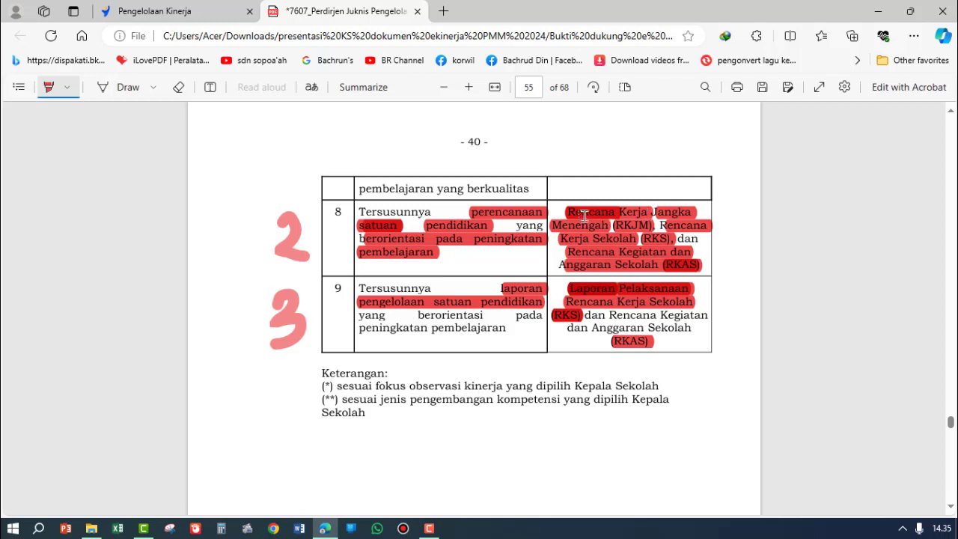
Highlight Rencana Kerja Sekolah (RKS) in row 8 and Rencana Kegiatan dan Anggaran Sekolah in row 9
left_click_drag(581, 212, 621, 213)
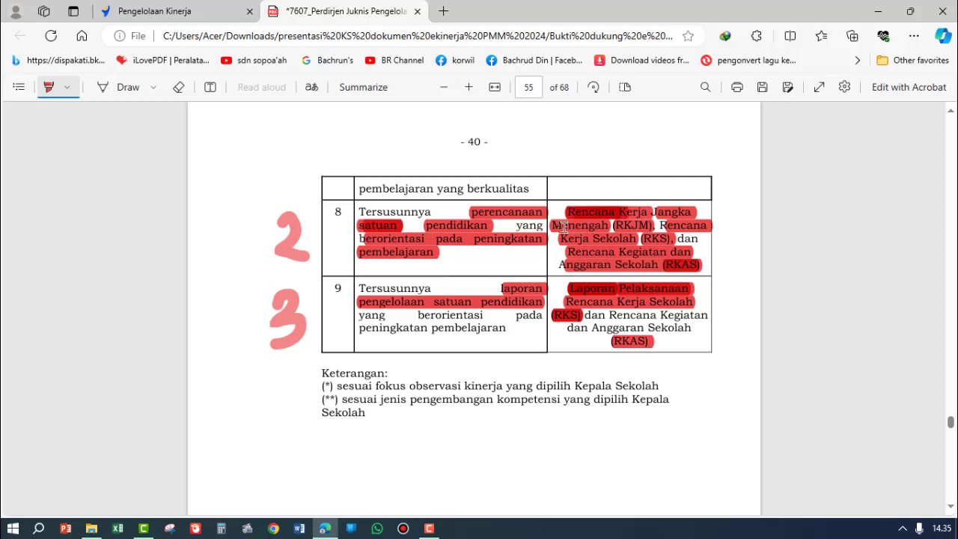
mouse_move(558, 238)
left_mouse_down()
mouse_move(656, 239)
mouse_move(717, 221)
left_mouse_up()
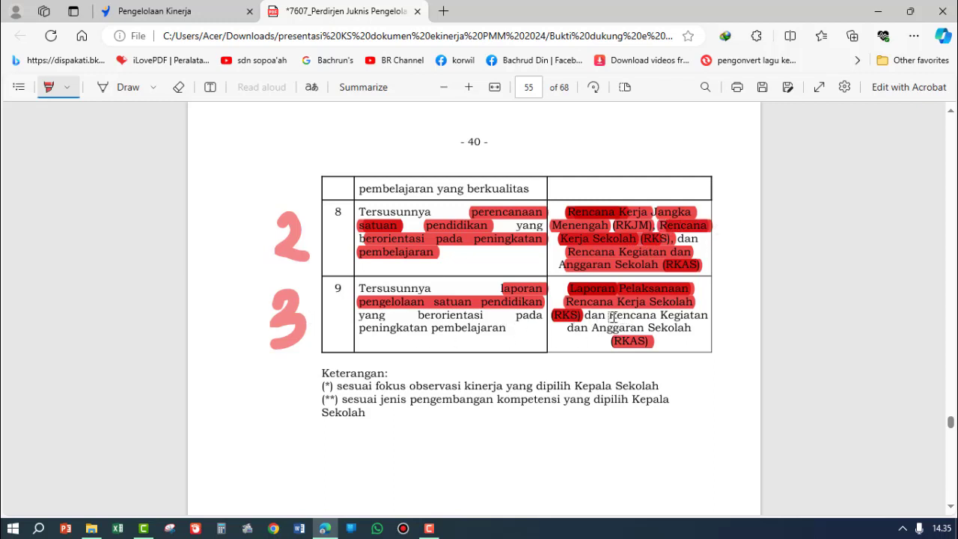
left_click_drag(572, 289, 673, 295)
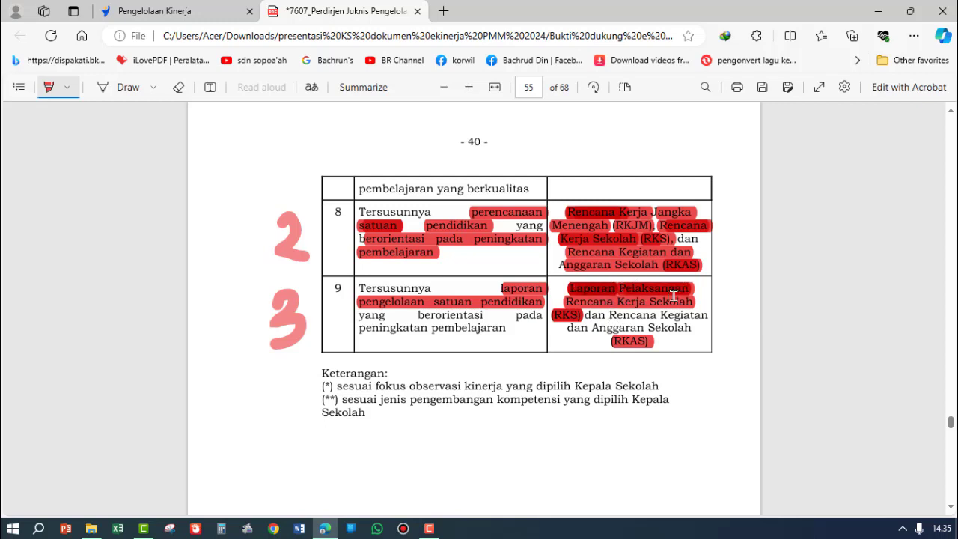
left_click_drag(613, 317, 675, 332)
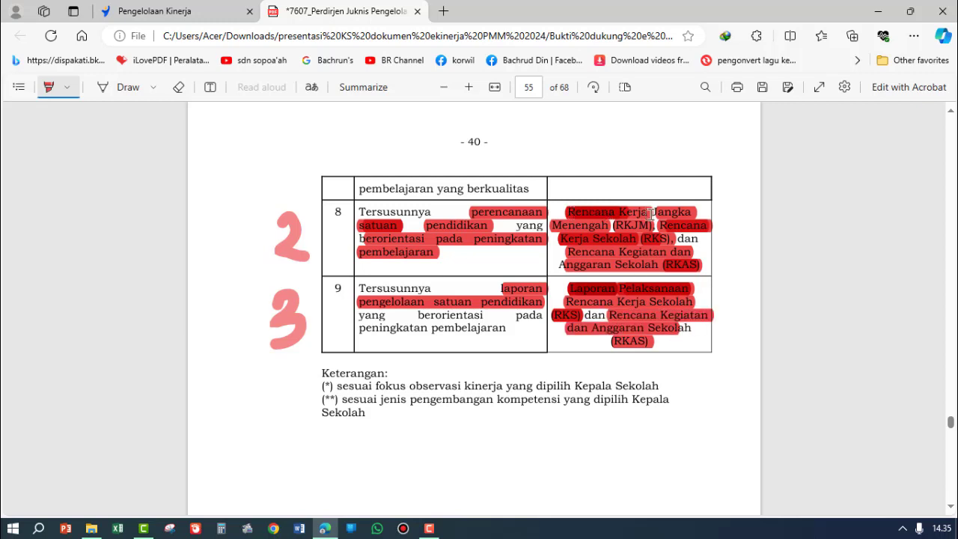
left_click_drag(572, 289, 678, 292)
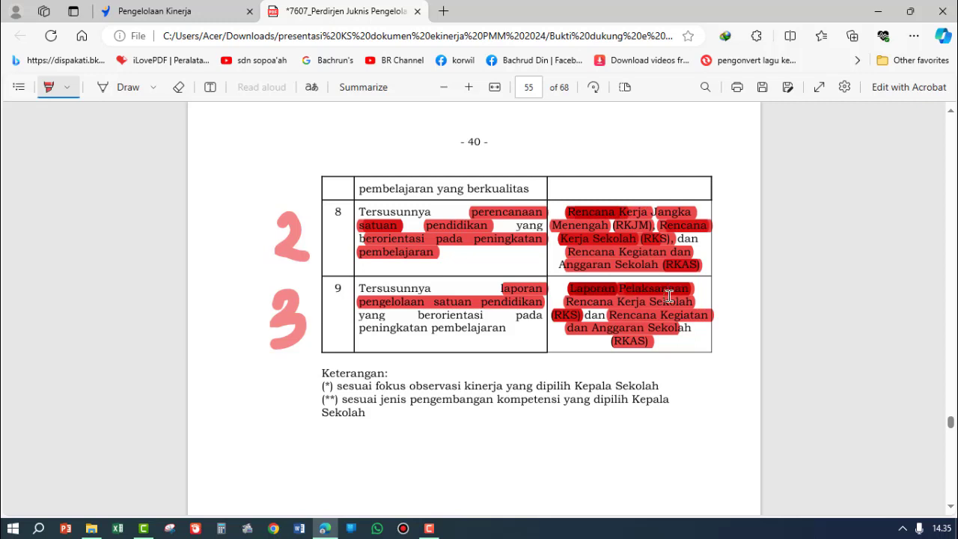
Compare the Dokumen Laporan Satuan Pendidikan slot with row 9 of the PDF and select the Dokumen Kehadiran Kelas heading
left_click(206, 18)
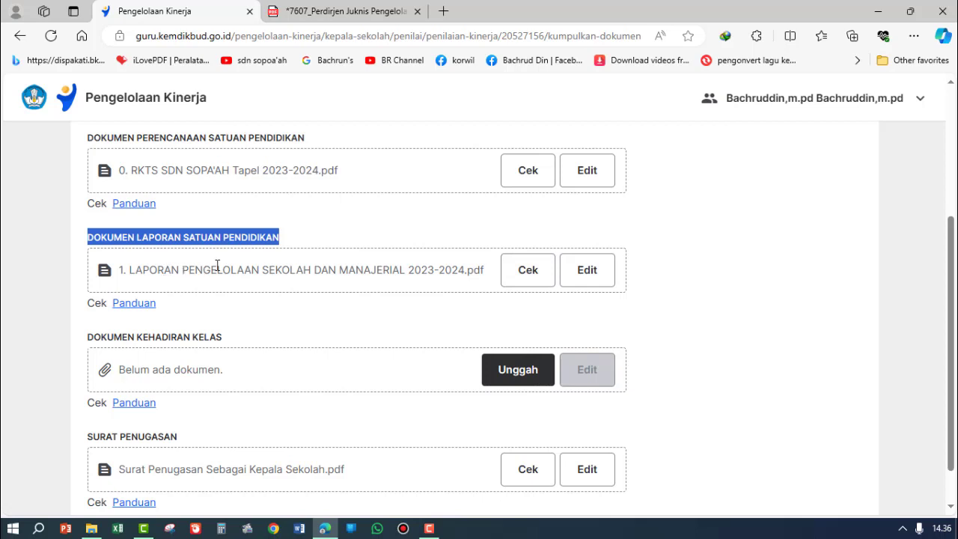
left_click(318, 19)
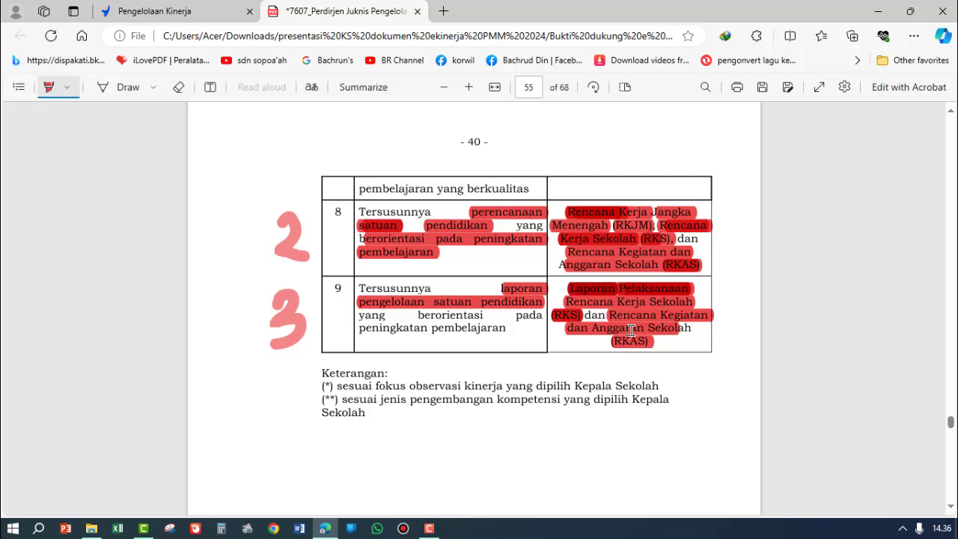
left_click(186, 13)
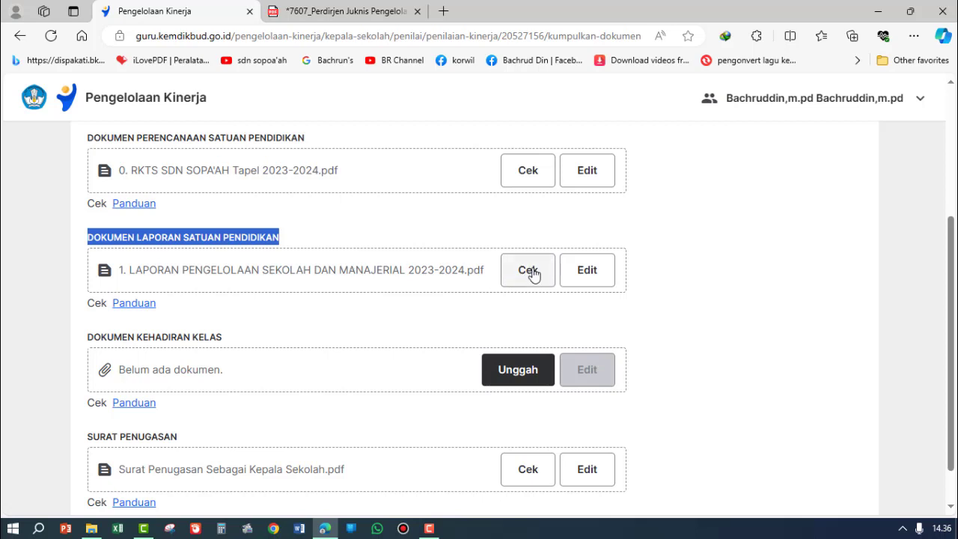
left_click_drag(88, 337, 221, 332)
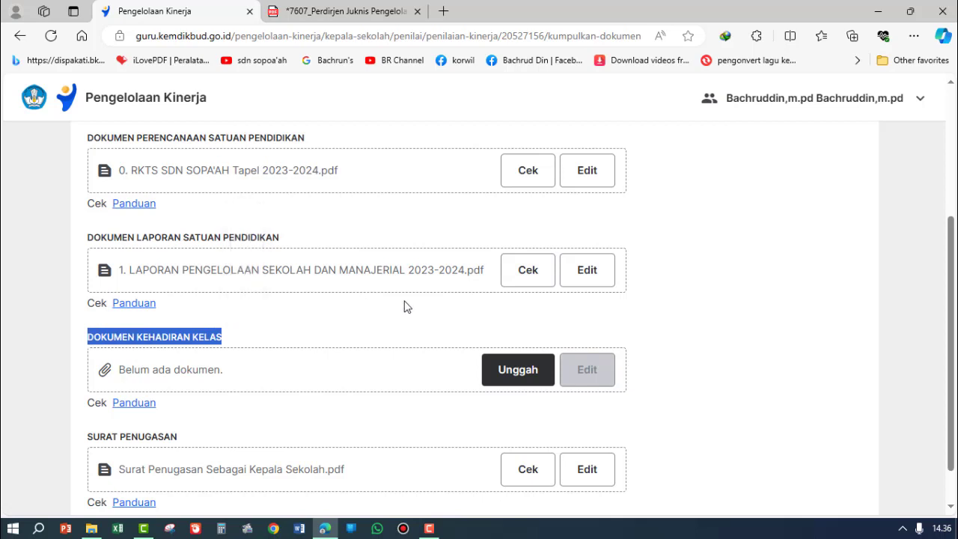
scroll(279, 328, "down", 1)
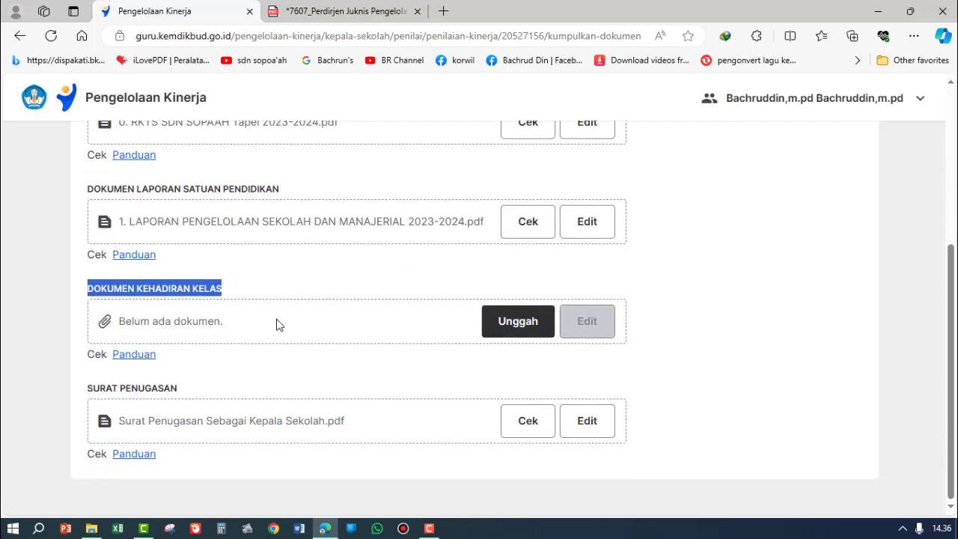
Highlight Rangkuman Kehadiran Guru in row 6 on page 54 of the Perdirjen PDF
left_click(363, 19)
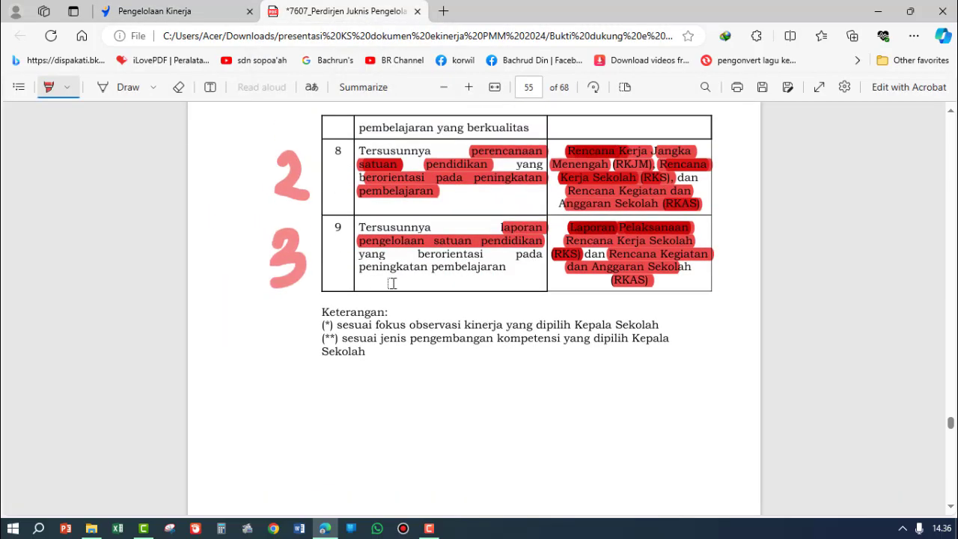
scroll(391, 282, "down", 3)
scroll(391, 285, "up", 4)
scroll(391, 284, "up", 3)
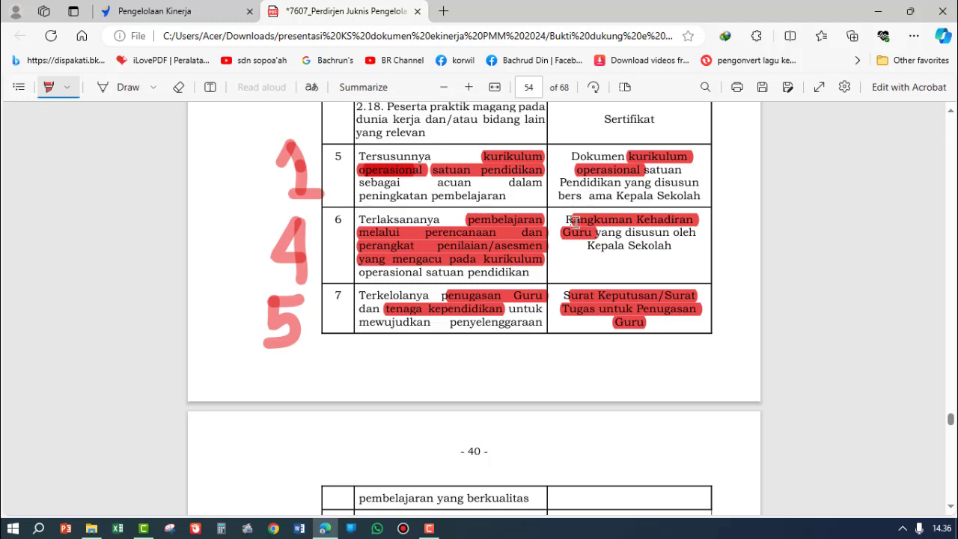
left_click_drag(568, 219, 594, 233)
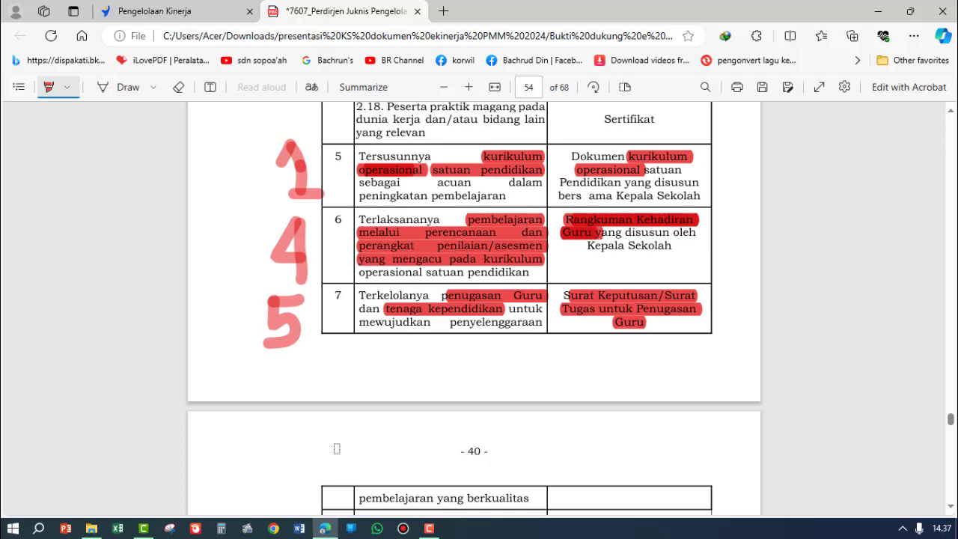
Start an upload for Dokumen Kehadiran Kelas, browse to the 4. DOKUMEN KEHADIRAN KELAS folder, and show all file types with a wider name column
left_click(177, 16)
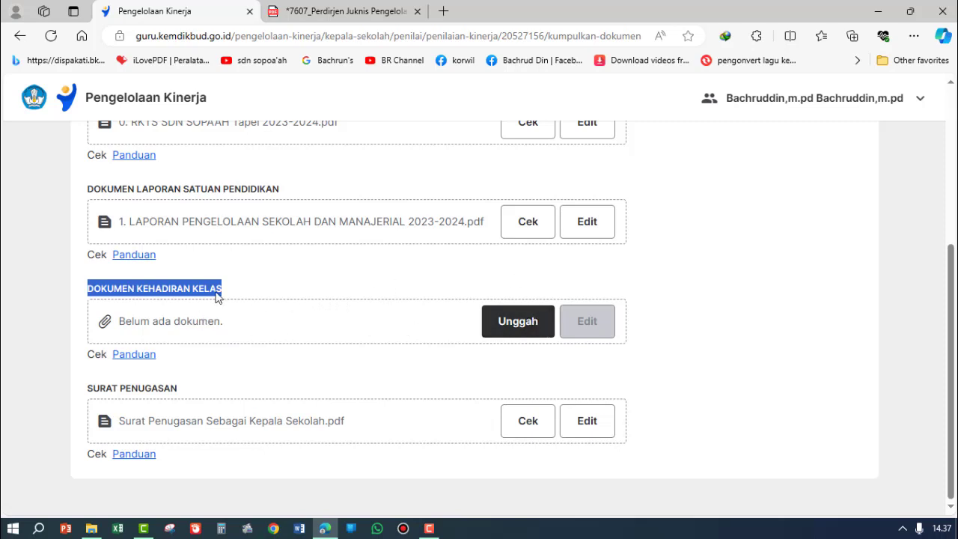
left_click(509, 313)
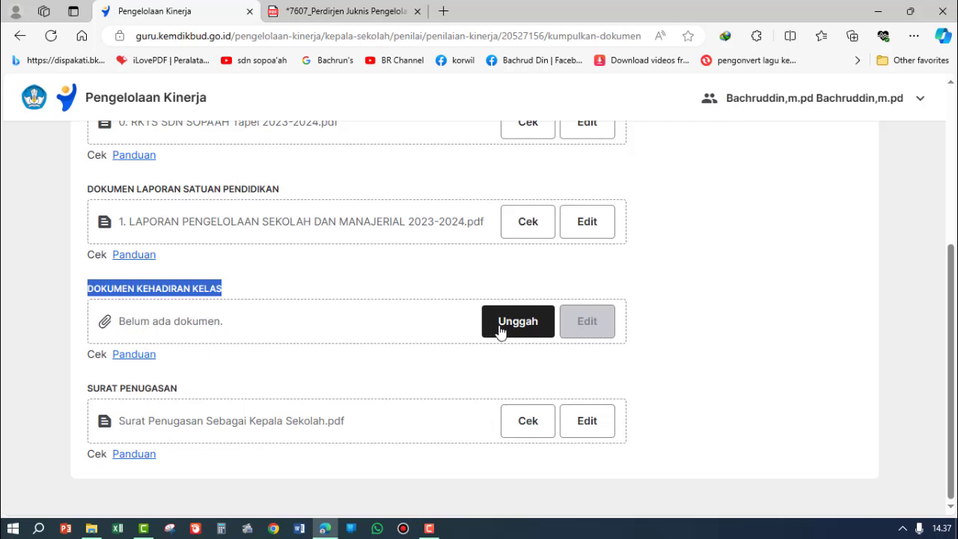
left_click(500, 331)
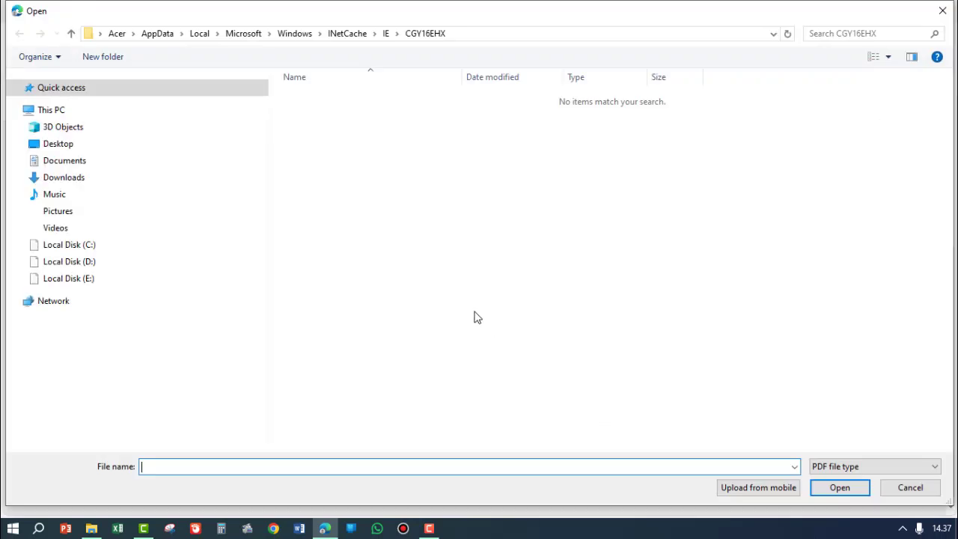
left_click(20, 177)
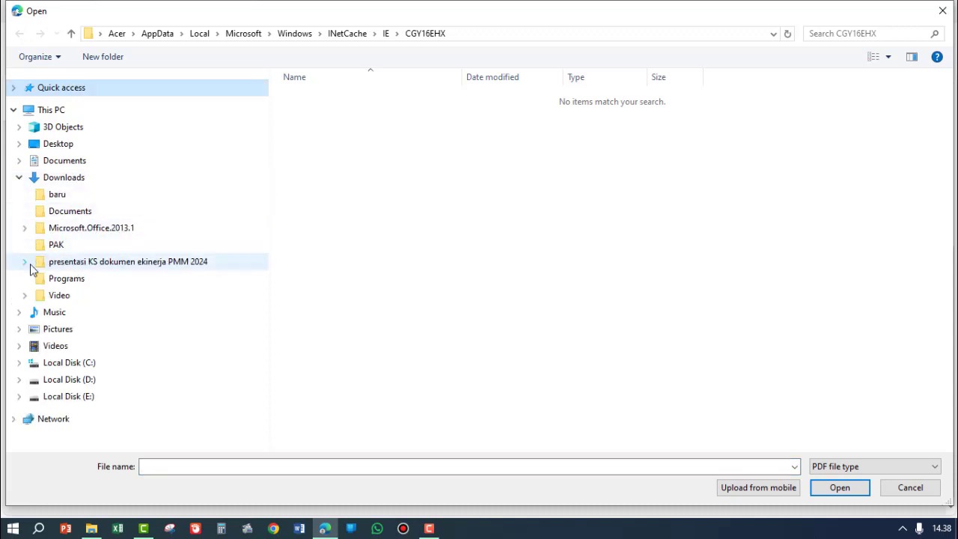
left_click(26, 262)
left_click(31, 278)
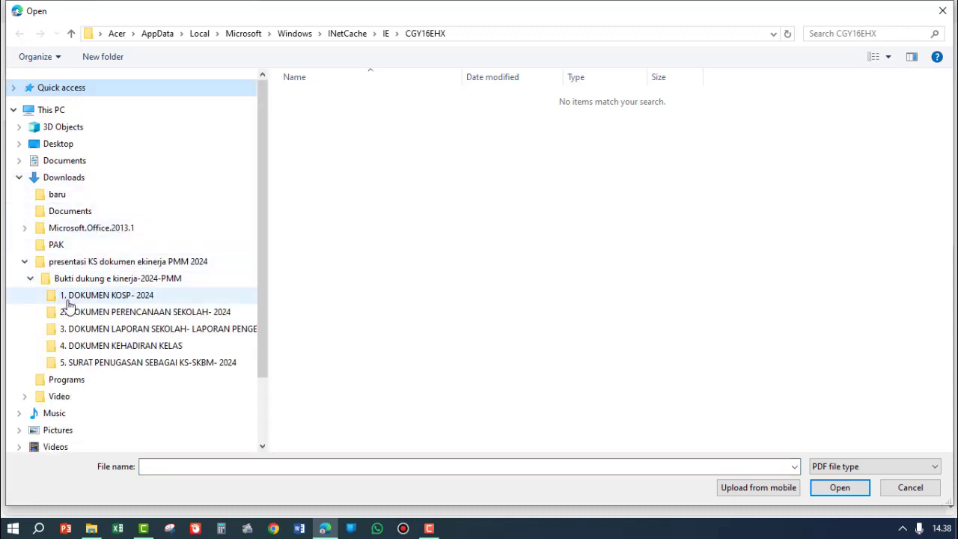
left_click(116, 347)
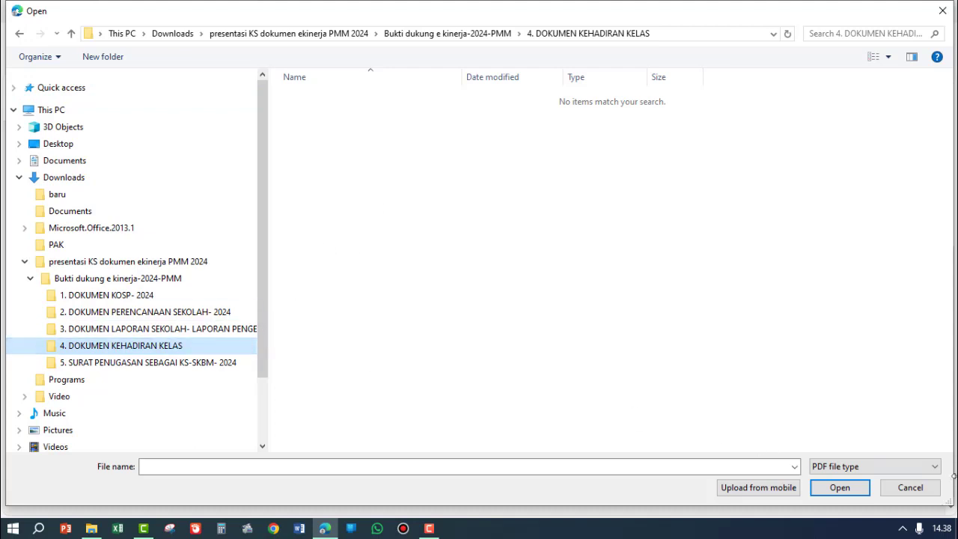
left_click(935, 466)
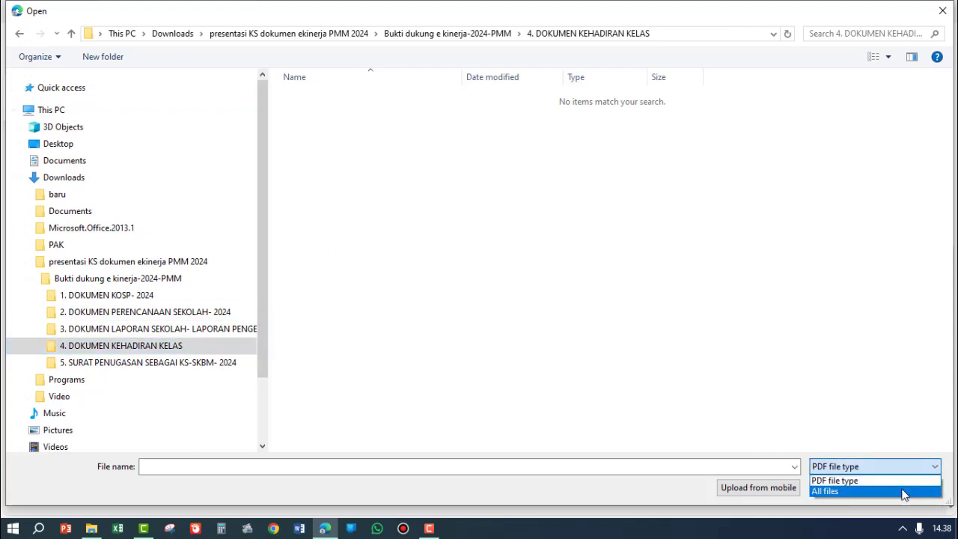
left_click(845, 490)
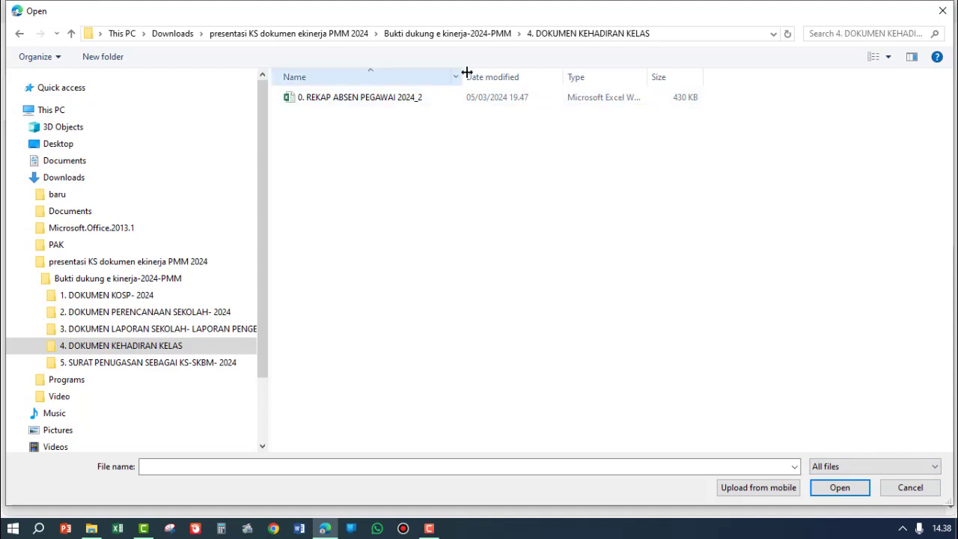
left_click_drag(461, 77, 561, 77)
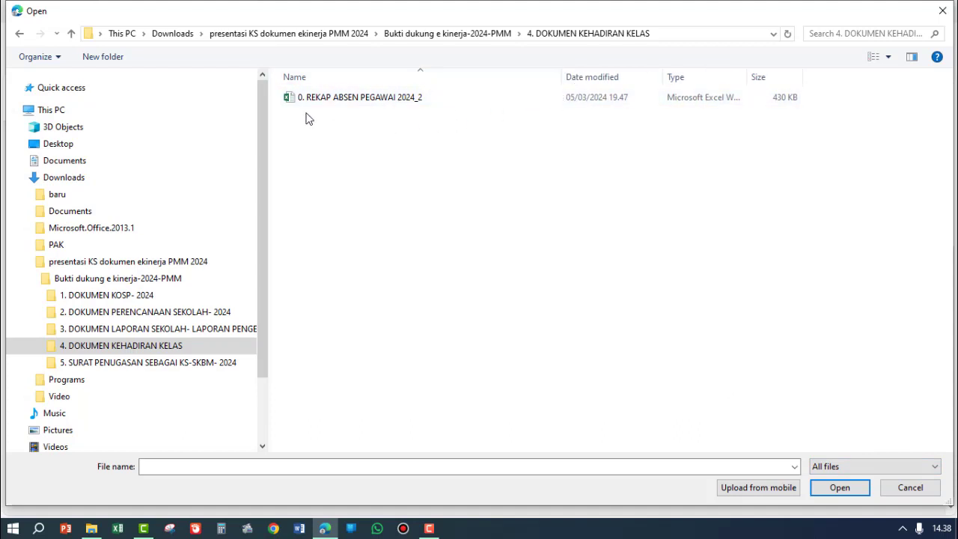
Switch to File Explorer, open 0. REKAP ABSEN PEGAWAI 2024_2 from 4. DOKUMEN KEHADIRAN KELAS in Excel, and examine the monthly class attendance recaps
key("alt+Tab")
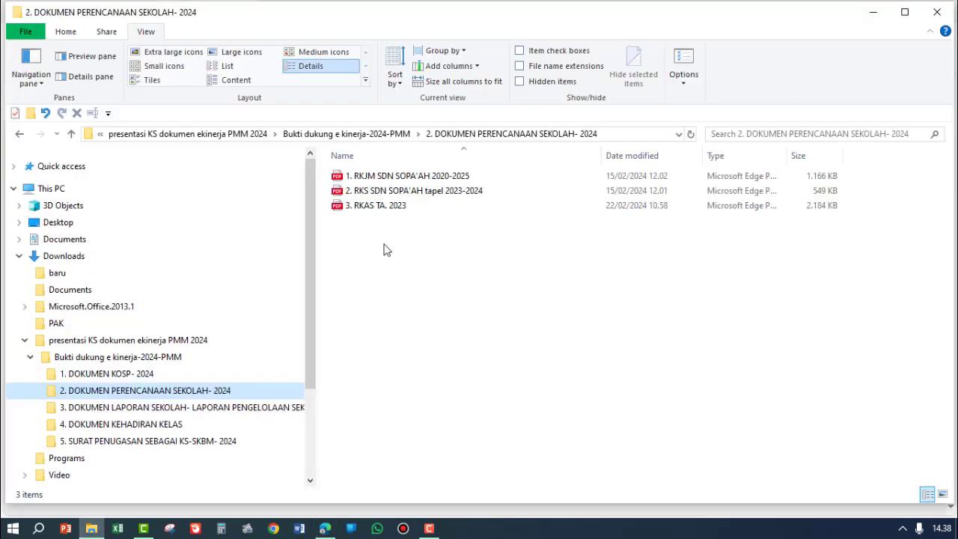
left_click(129, 423)
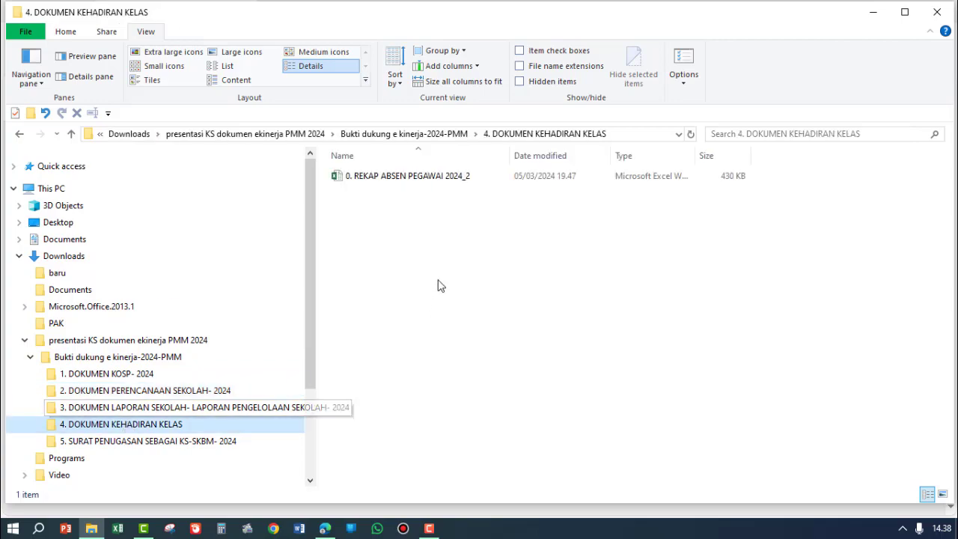
double_click(411, 181)
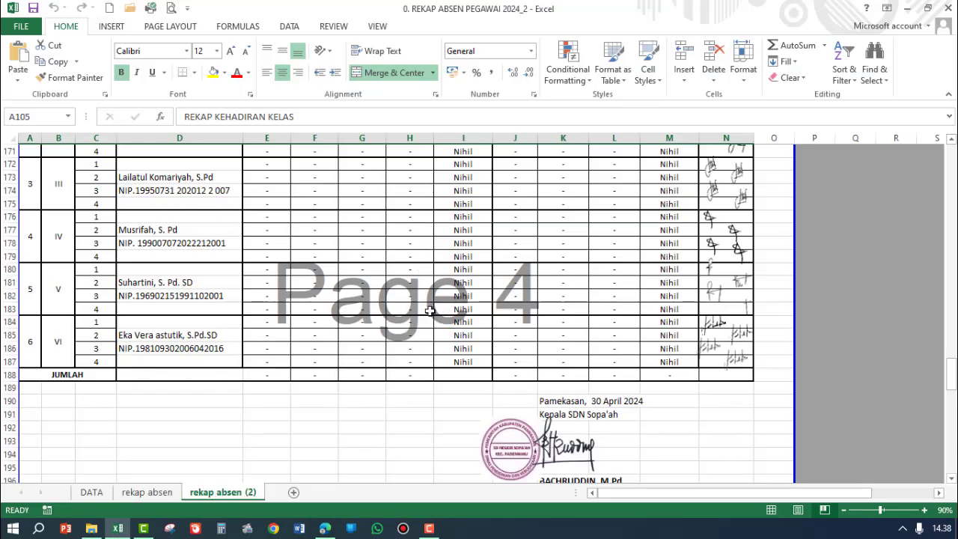
scroll(429, 313, "up", 20)
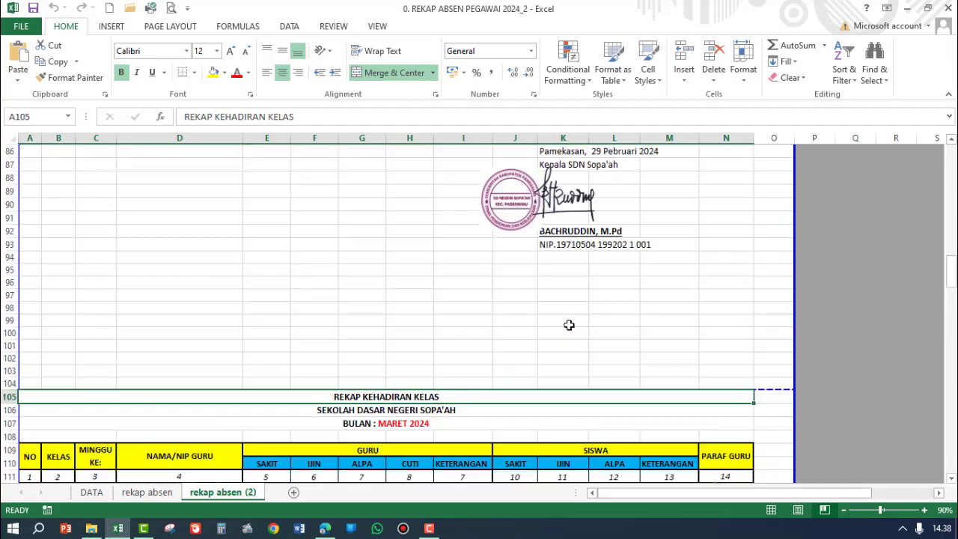
scroll(563, 331, "up", 20)
scroll(557, 337, "down", 5)
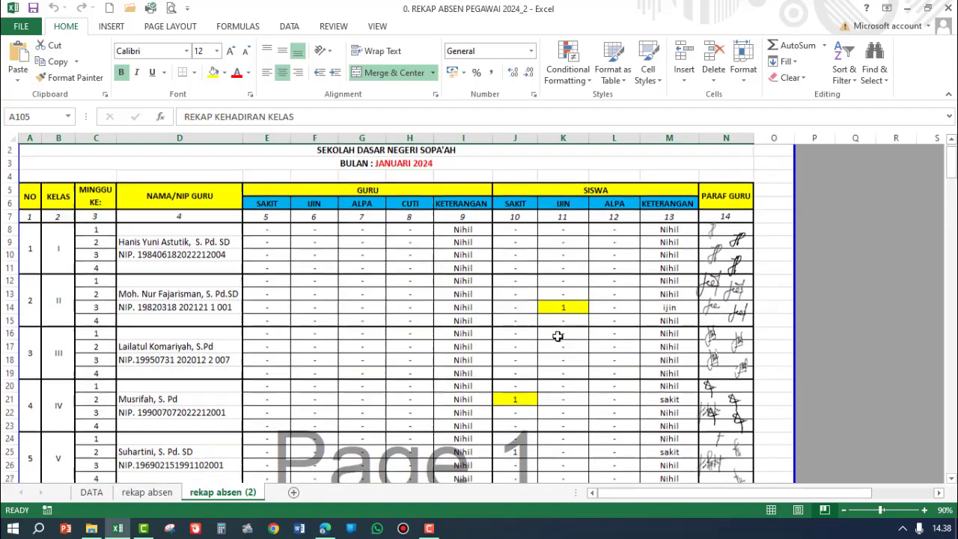
Examine the January 2024 class attendance recap, going through the rows for classes I to VI and the signature block
scroll(556, 339, "down", 7)
scroll(556, 340, "up", 2)
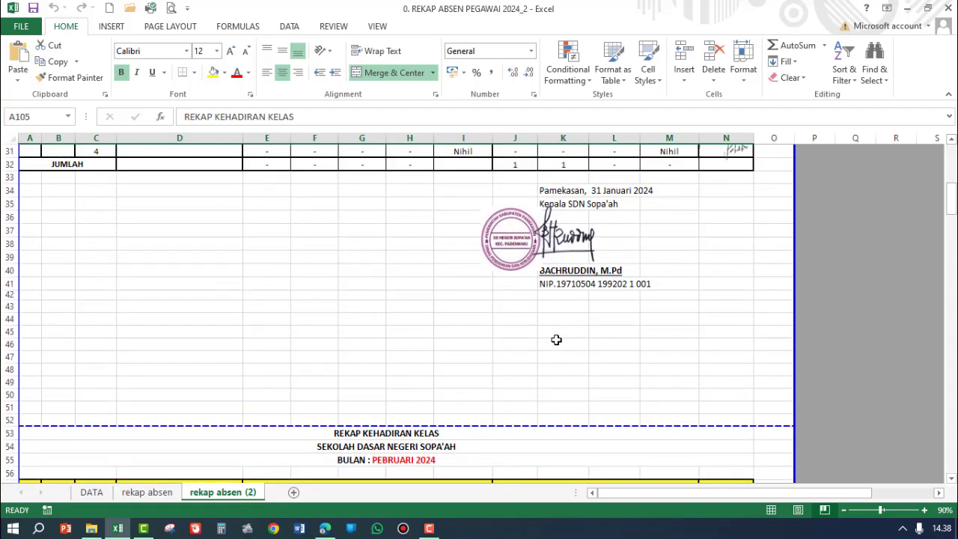
scroll(556, 340, "up", 8)
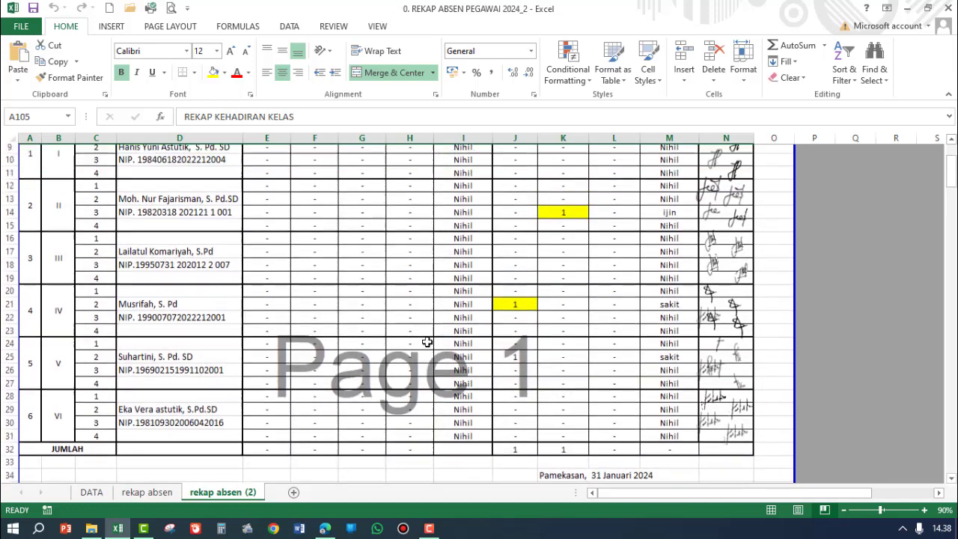
left_click(36, 239)
left_click(37, 299)
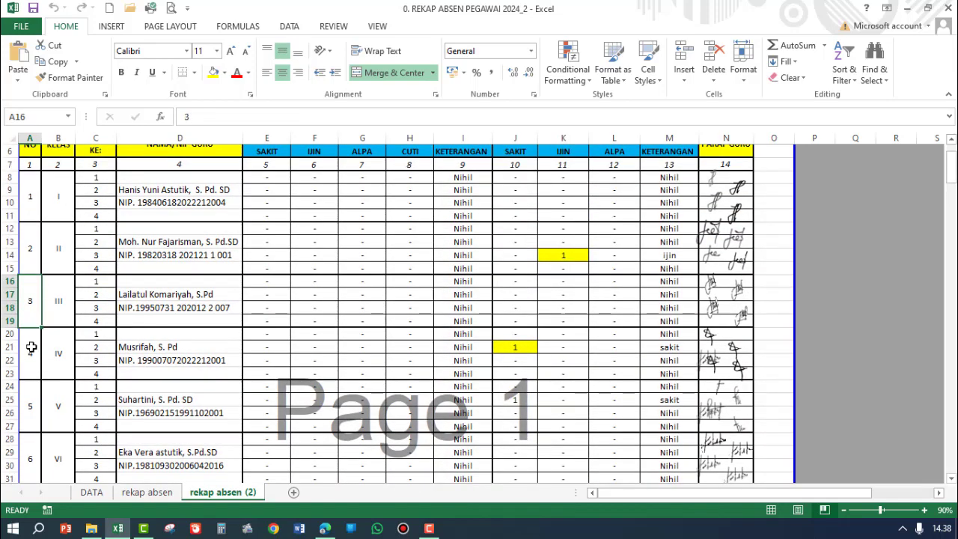
left_click(34, 349)
left_click(30, 412)
left_click(30, 453)
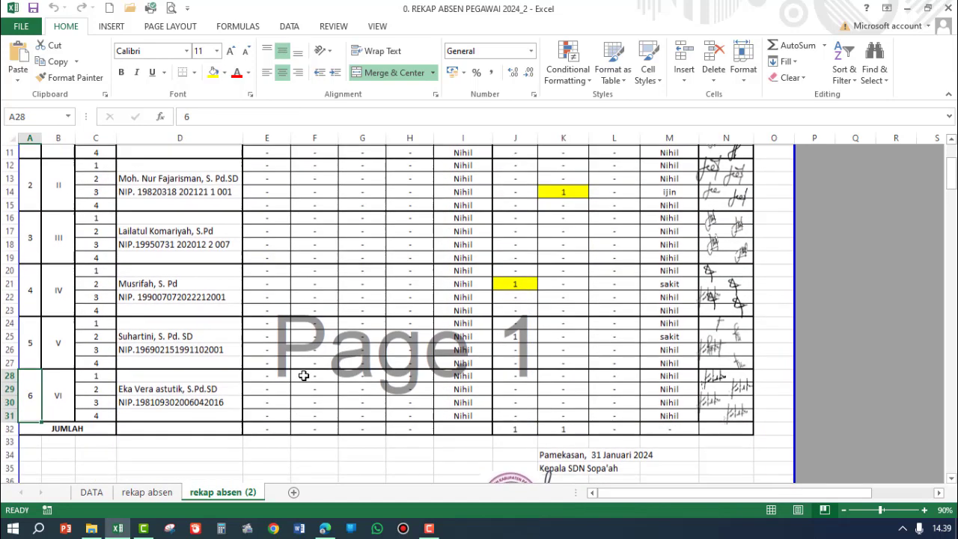
scroll(304, 372, "down", 2)
scroll(303, 372, "up", 2)
scroll(176, 202, "up", 2)
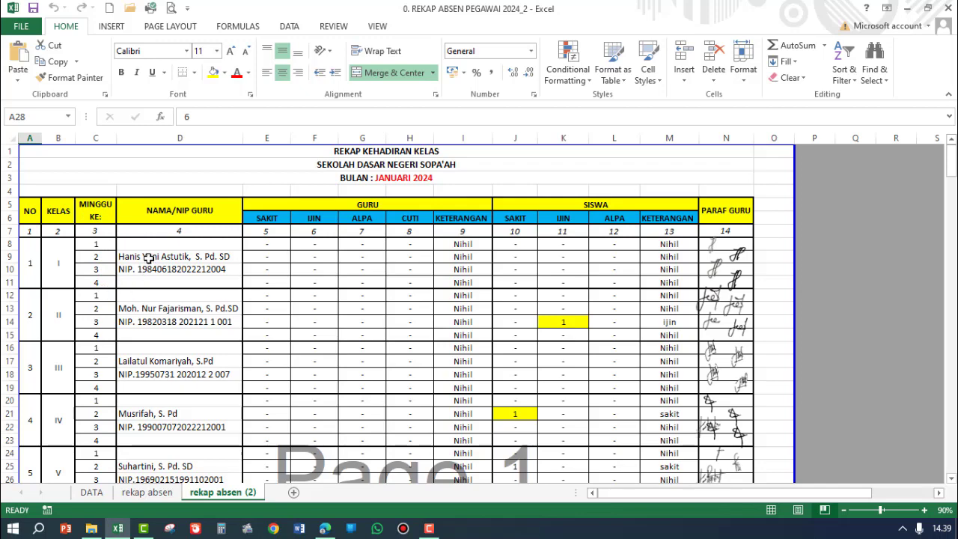
scroll(97, 243, "down", 3)
scroll(97, 244, "up", 2)
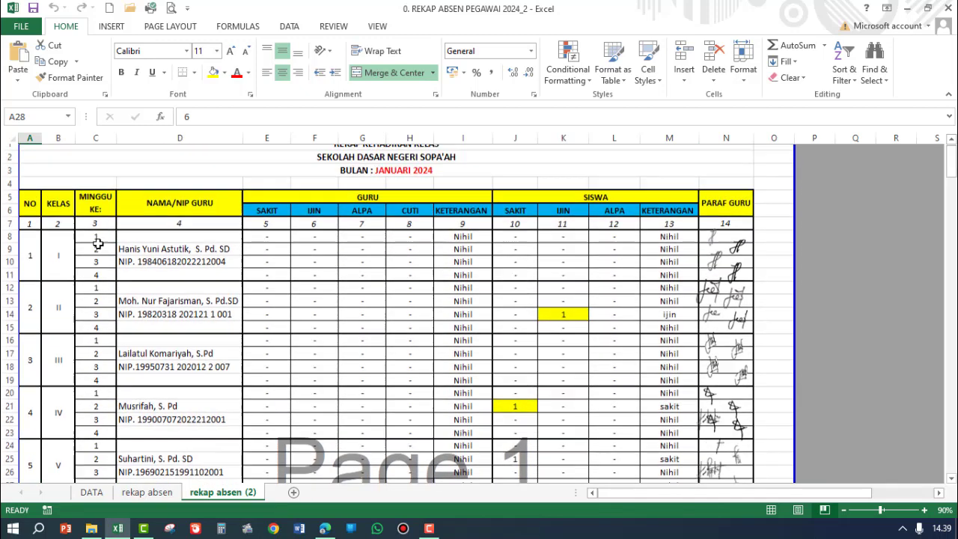
scroll(97, 243, "up", 1)
Inspect the January 2024 recap's month heading, teacher name column, and the GURU and SISWA column groups
left_click(421, 178)
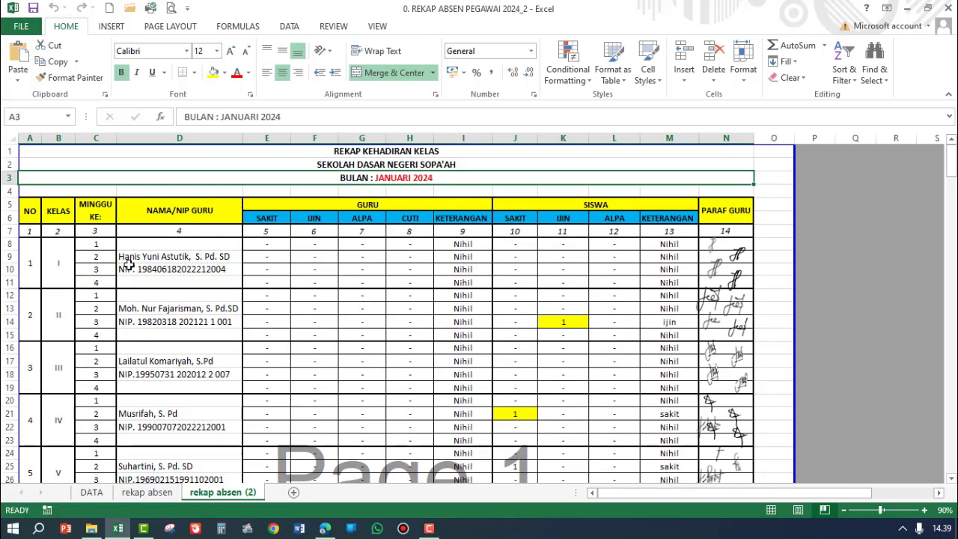
left_click(137, 247)
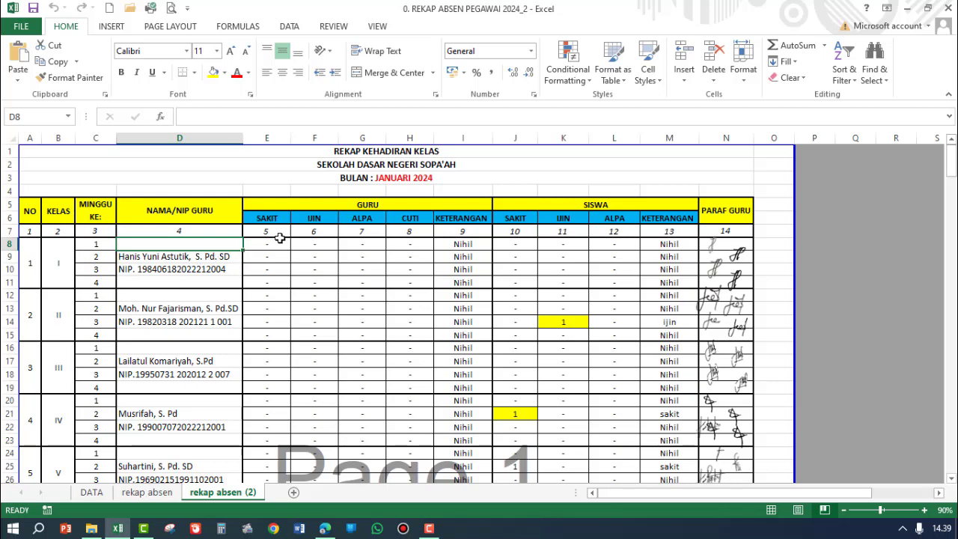
left_click(380, 205)
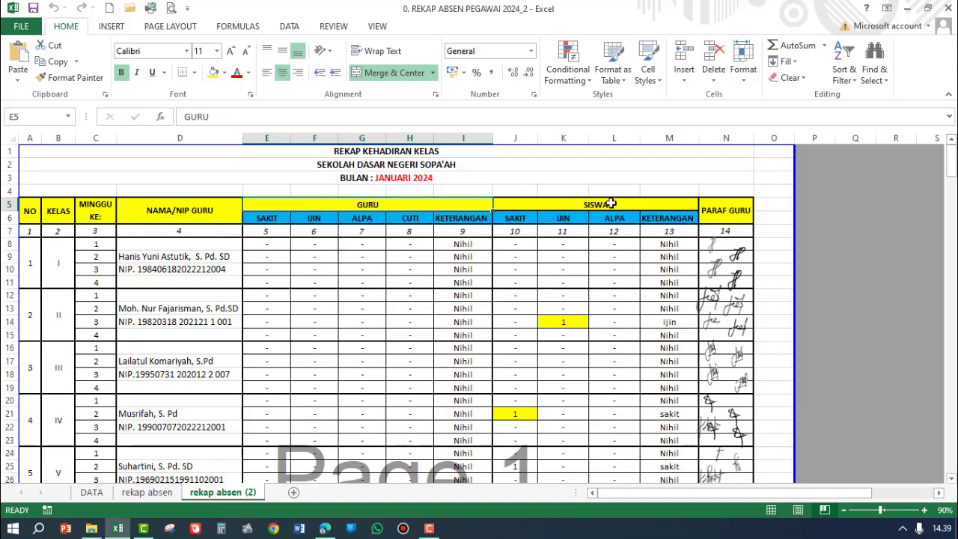
left_click(550, 199)
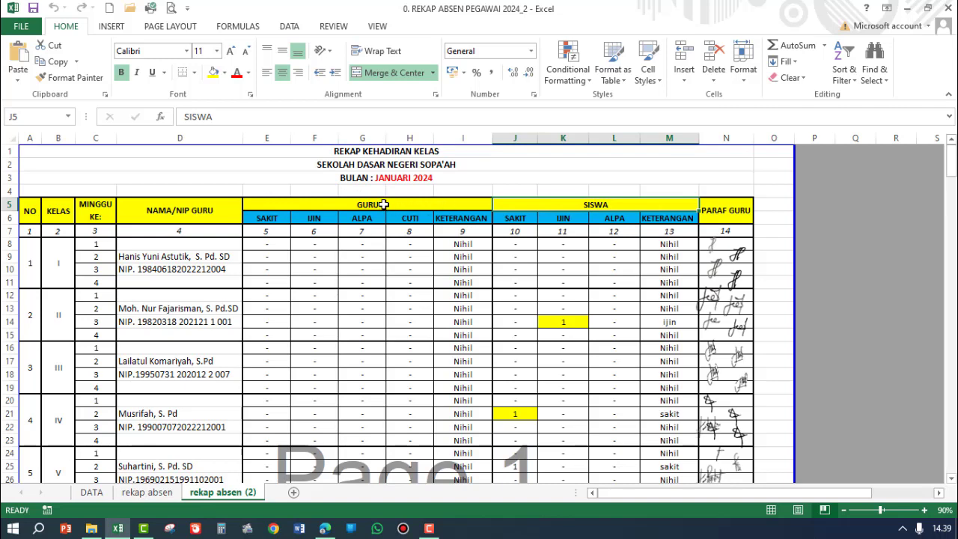
left_click(383, 204)
left_click(585, 208)
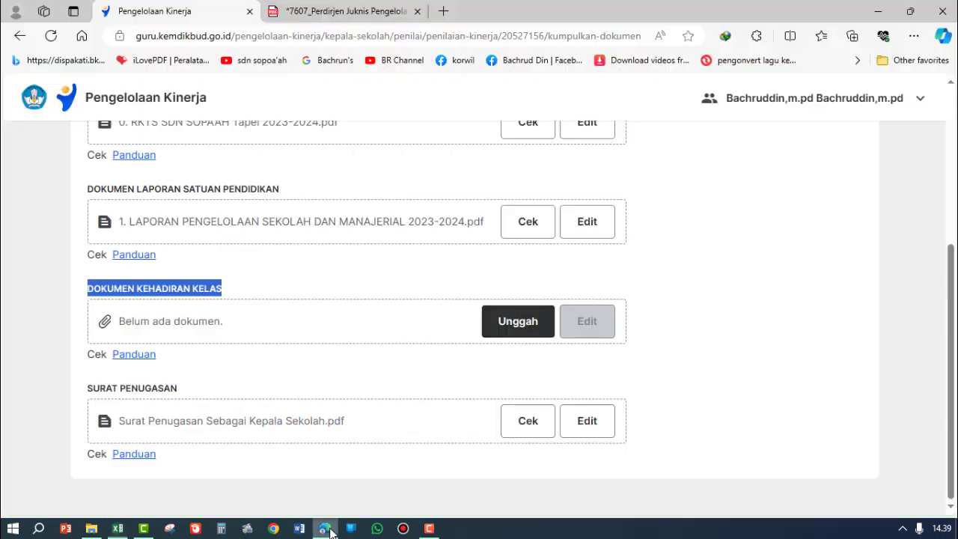
Check the Dokumen Kehadiran Kelas slot in the browser, then return to Excel and examine the recaps from January through March 2024
left_click(325, 529)
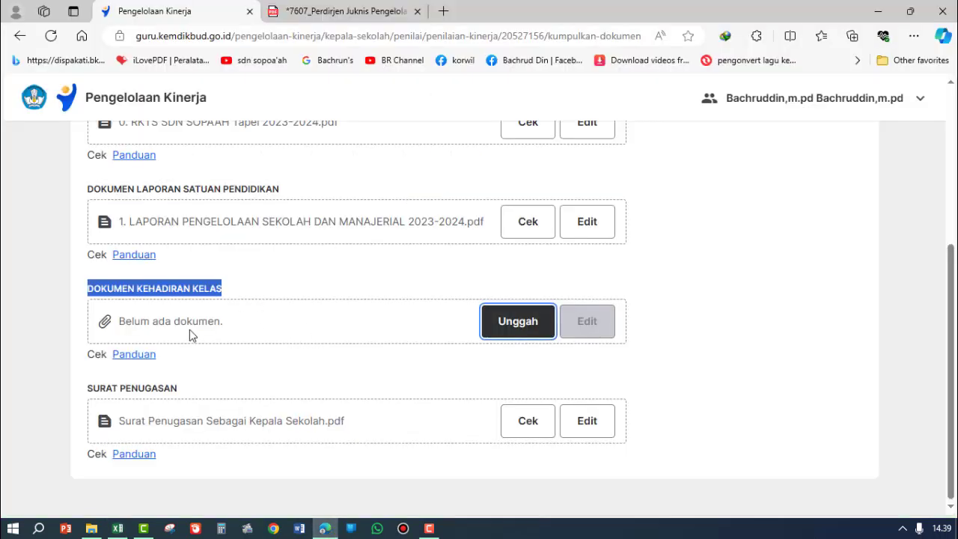
left_click(117, 528)
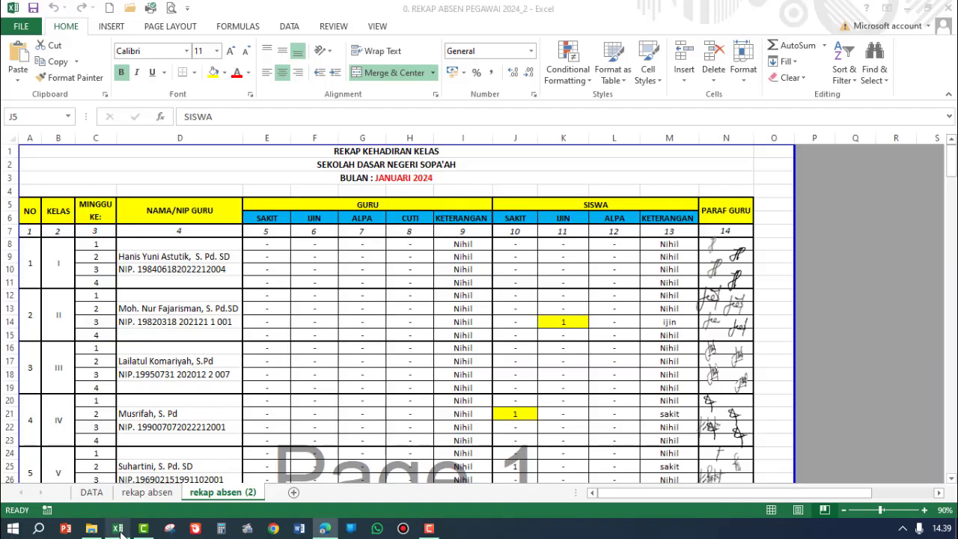
scroll(411, 221, "down", 2)
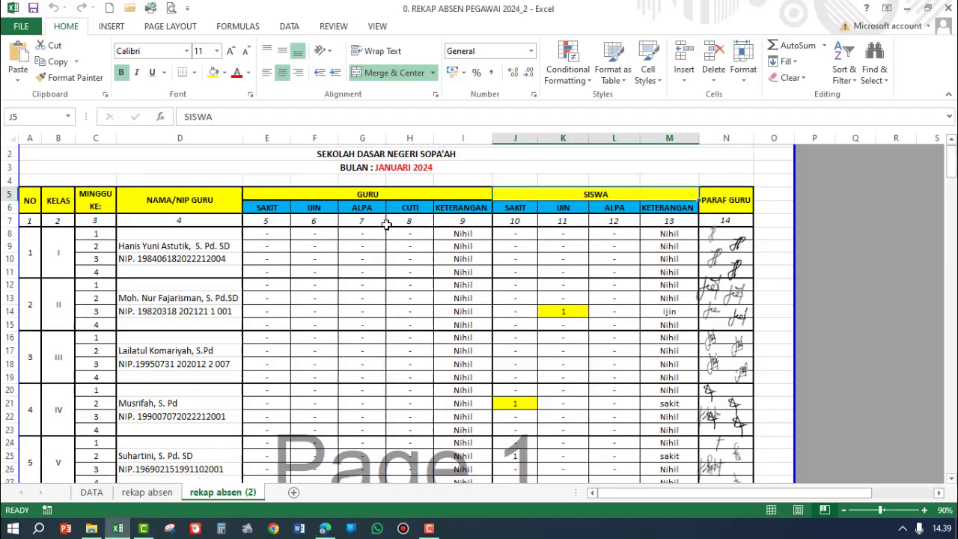
scroll(417, 217, "up", 2)
scroll(437, 248, "down", 13)
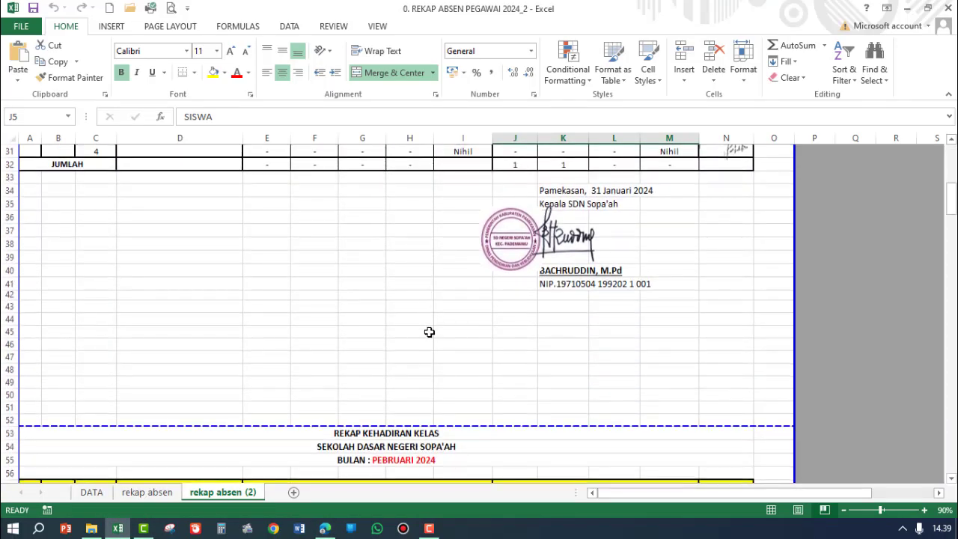
scroll(423, 350, "down", 15)
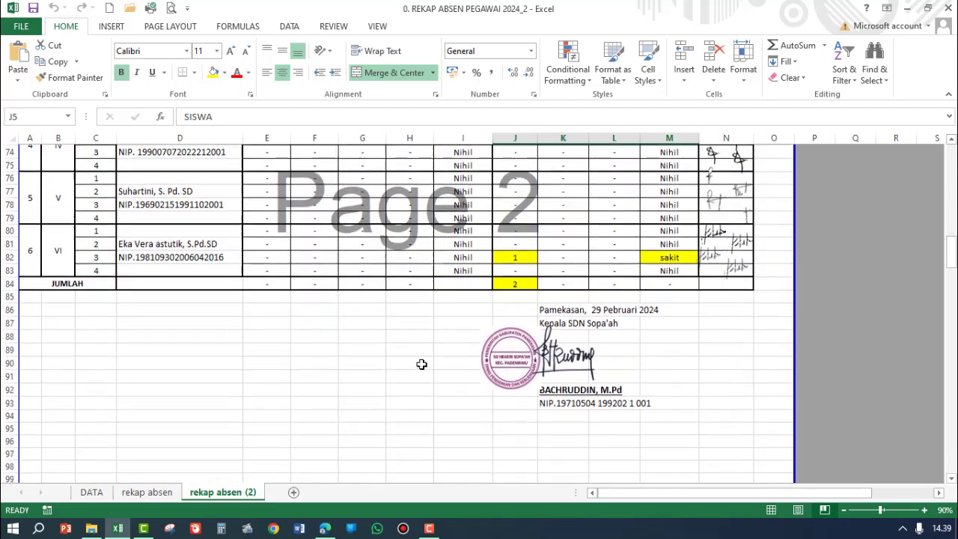
scroll(421, 366, "down", 1)
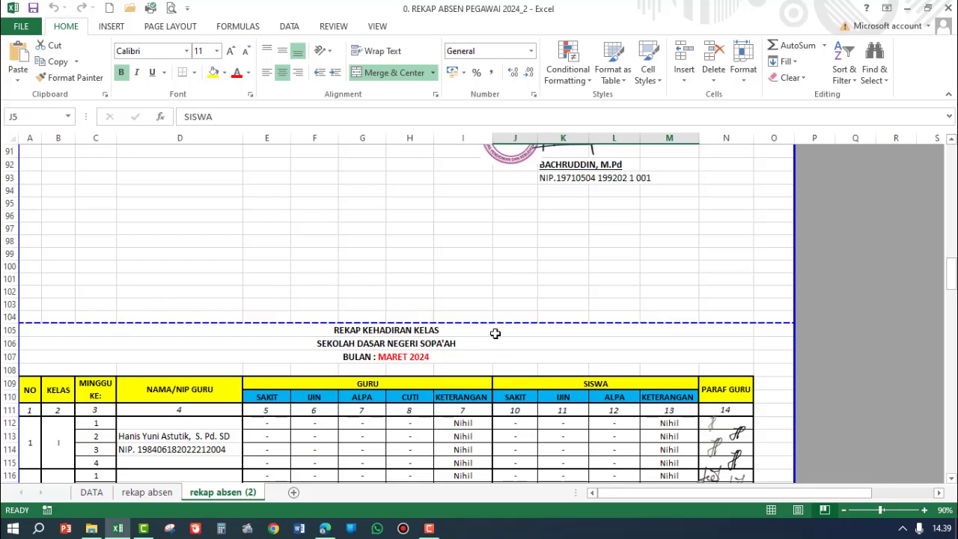
Switch to the browser, select the Surat Penugasan heading, and compare it with row 7 of the Perdirjen PDF
left_click(325, 528)
left_click(507, 328)
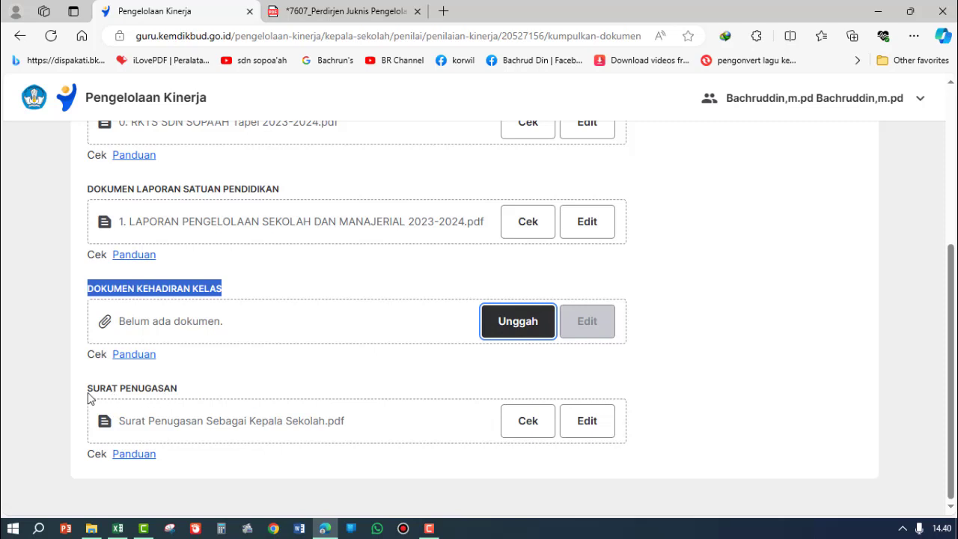
left_click_drag(88, 398, 177, 401)
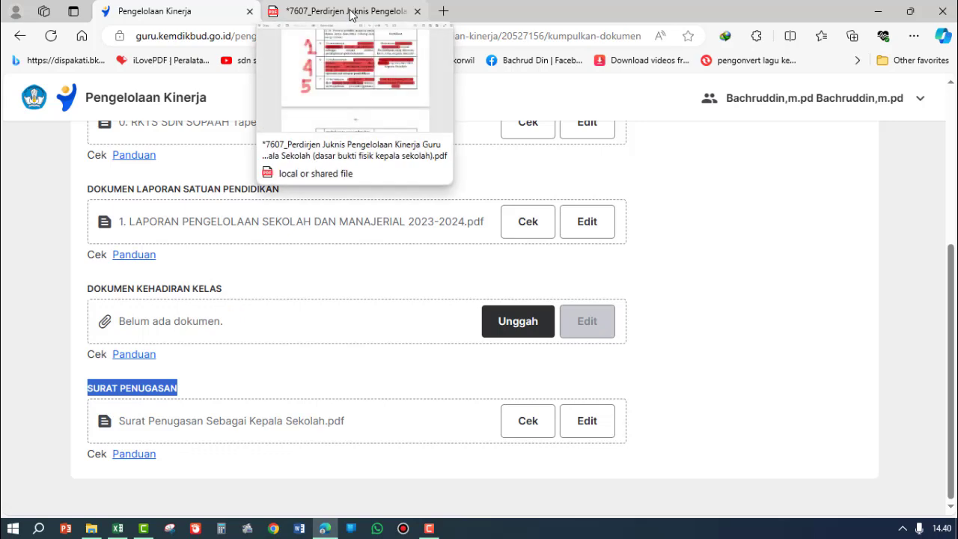
left_click(351, 15)
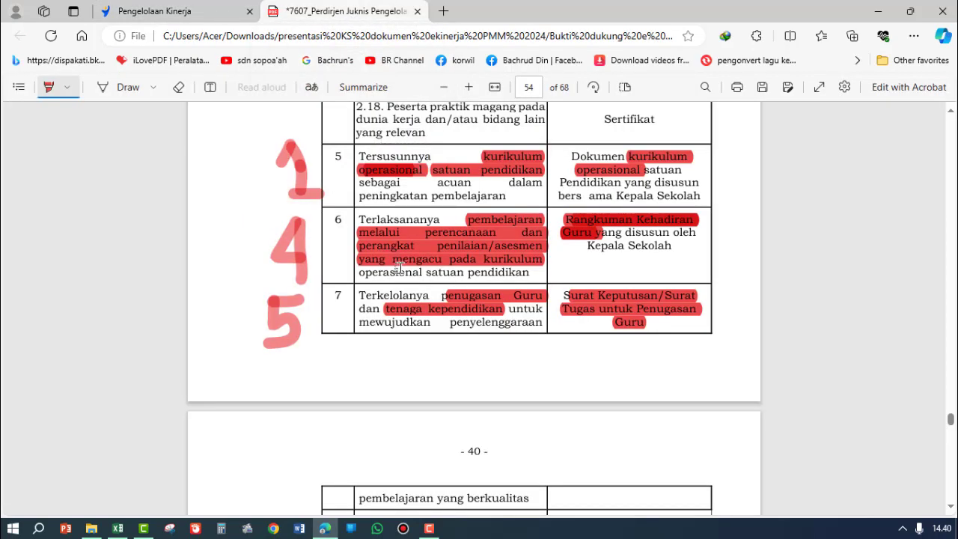
scroll(402, 292, "down", 3)
scroll(411, 258, "up", 3)
scroll(520, 321, "down", 3)
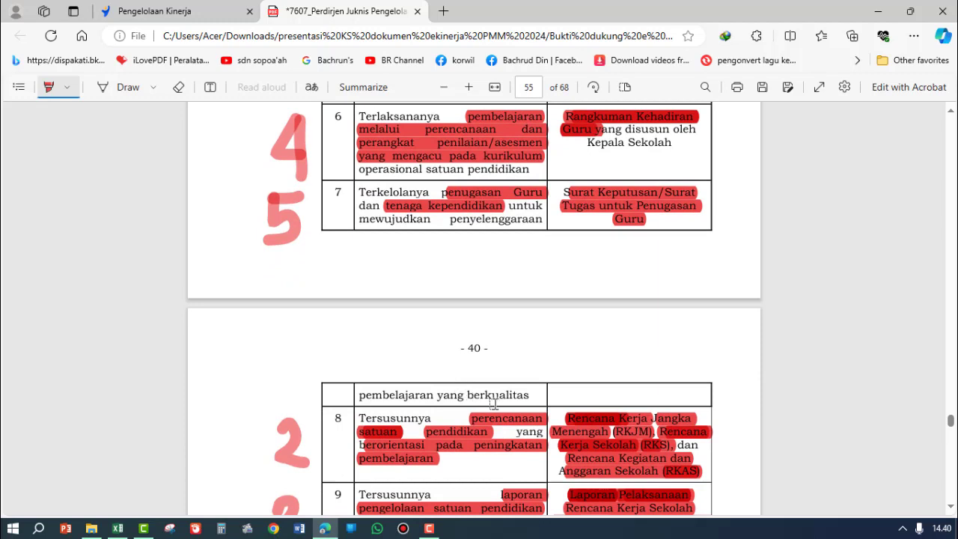
scroll(503, 406, "up", 3)
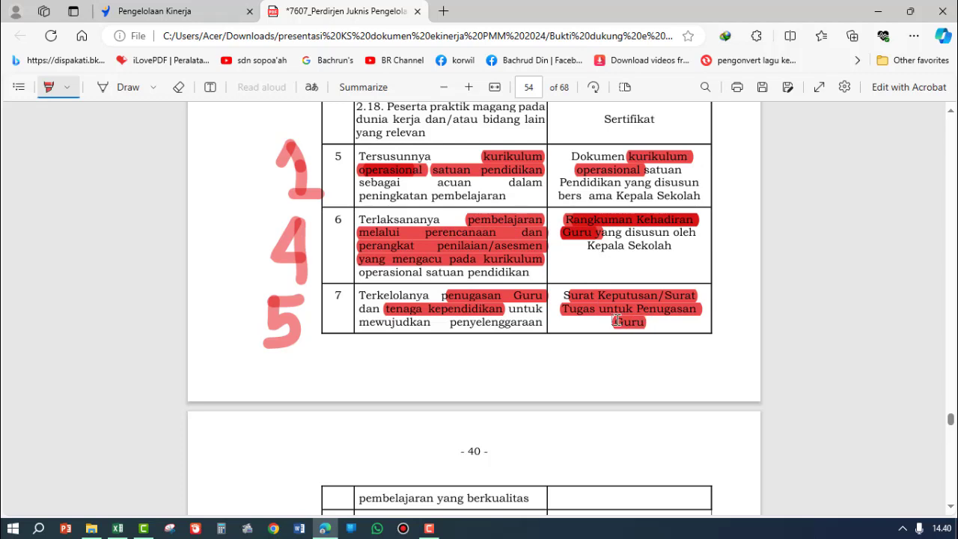
Return to Pengelolaan Kinerja and review the document slots from Dokumen KOSP to Surat Penugasan
left_click(156, 13)
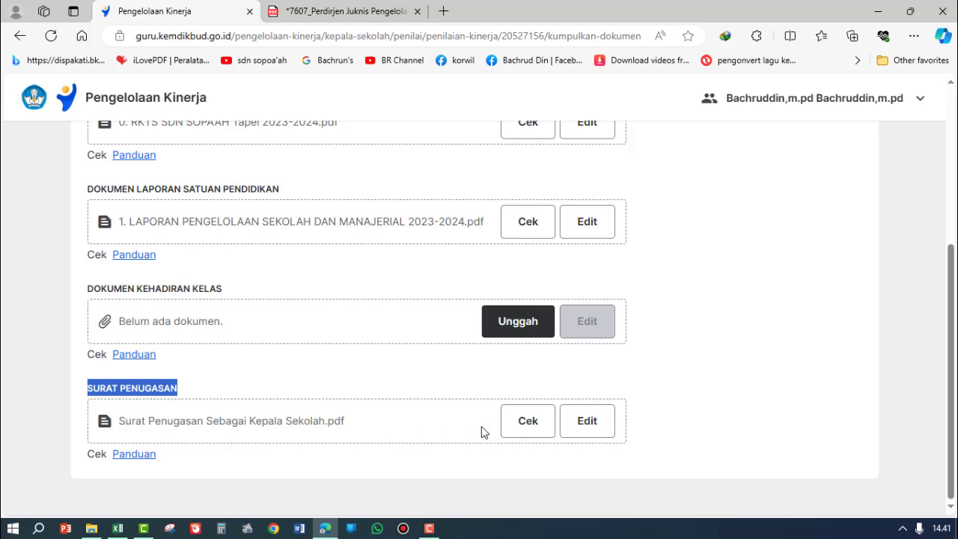
left_click(526, 423)
scroll(728, 303, "up", 3)
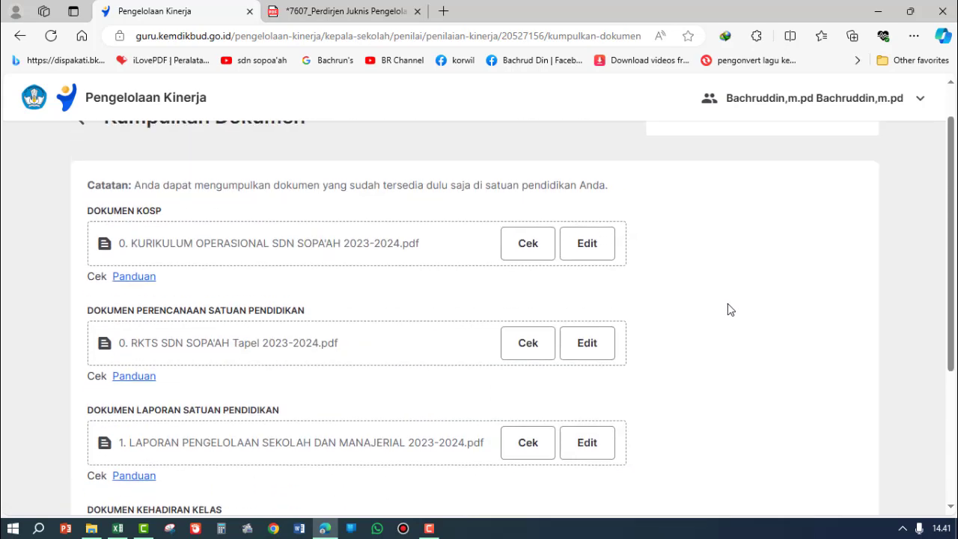
scroll(188, 244, "down", 2)
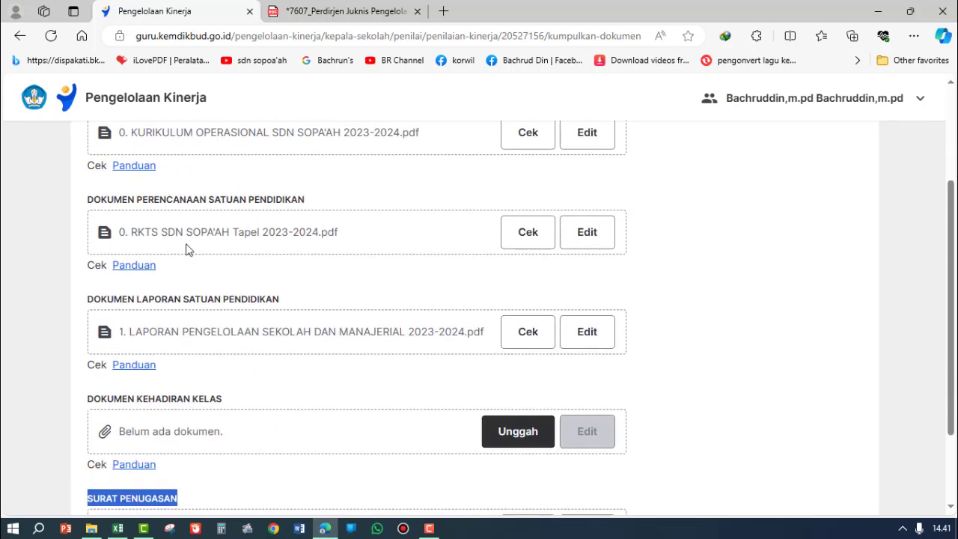
scroll(124, 231, "up", 2)
scroll(123, 229, "down", 1)
scroll(142, 269, "down", 3)
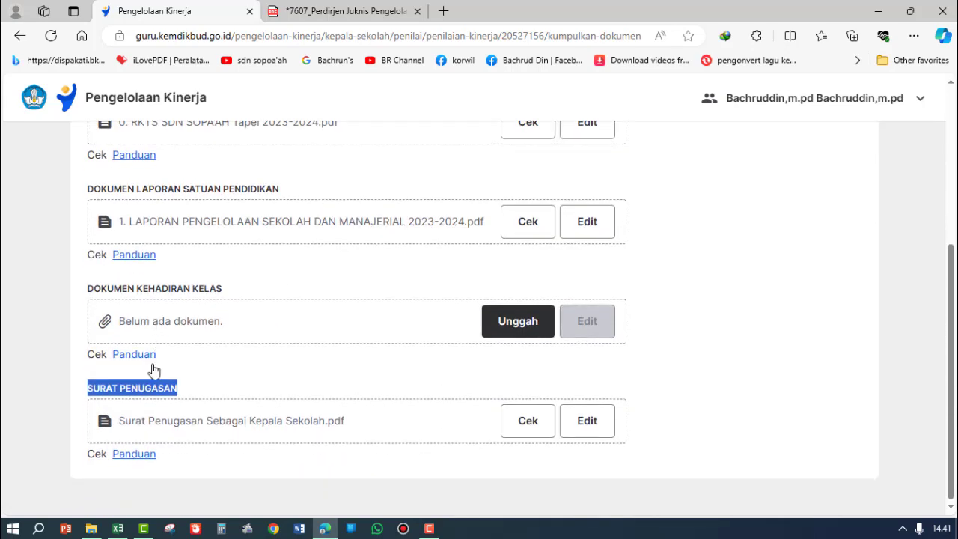
scroll(143, 406, "up", 2)
scroll(145, 405, "up", 2)
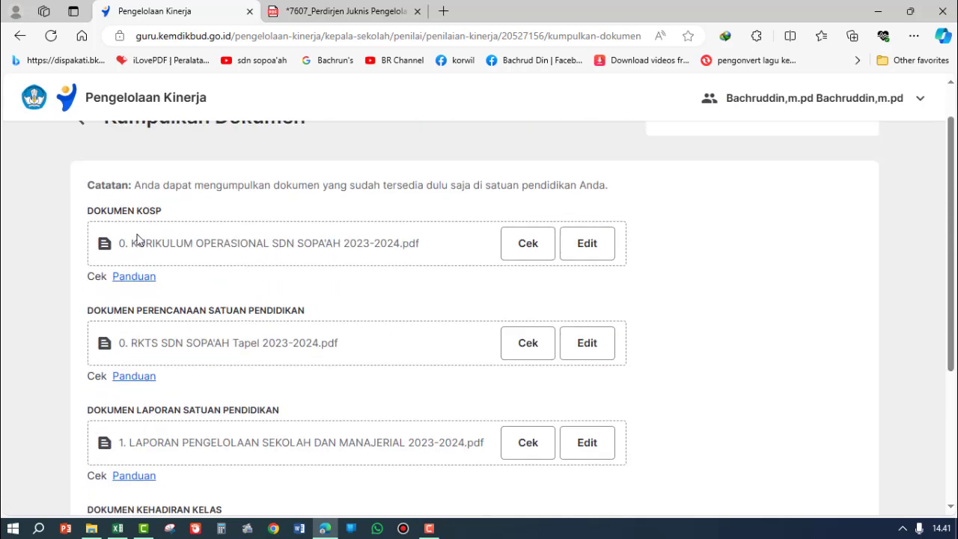
scroll(163, 222, "down", 2)
scroll(160, 220, "up", 2)
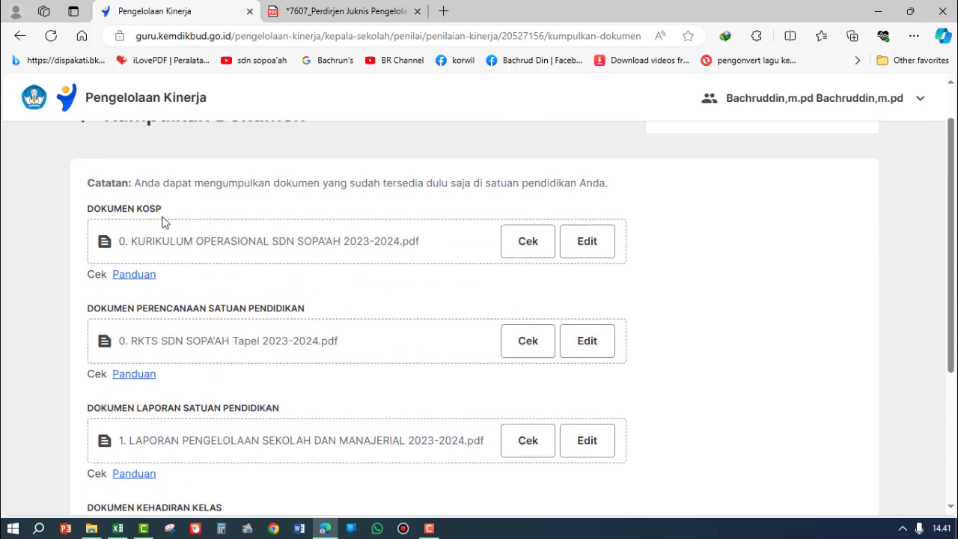
Return to the Perdirjen 7607 PDF and view its title page
left_click(342, 20)
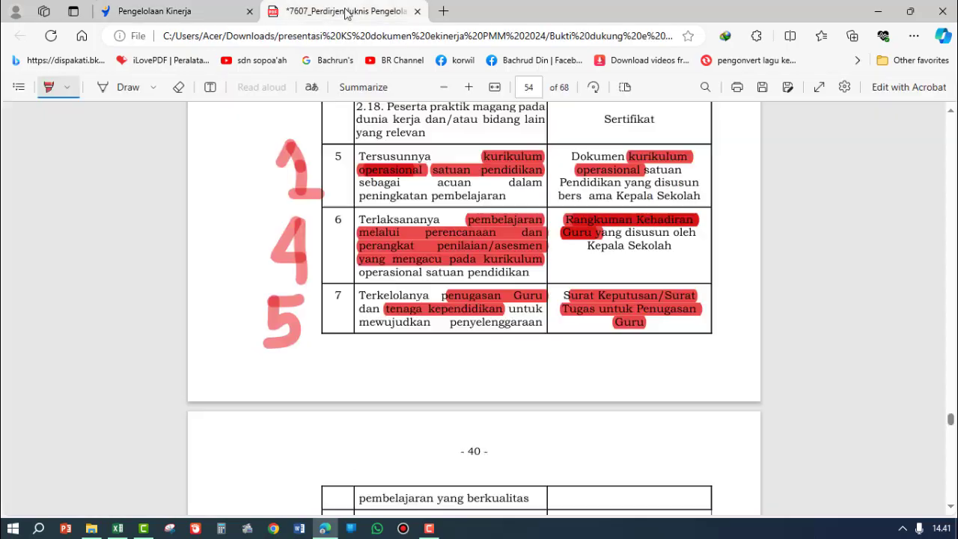
scroll(954, 314, "up", 10)
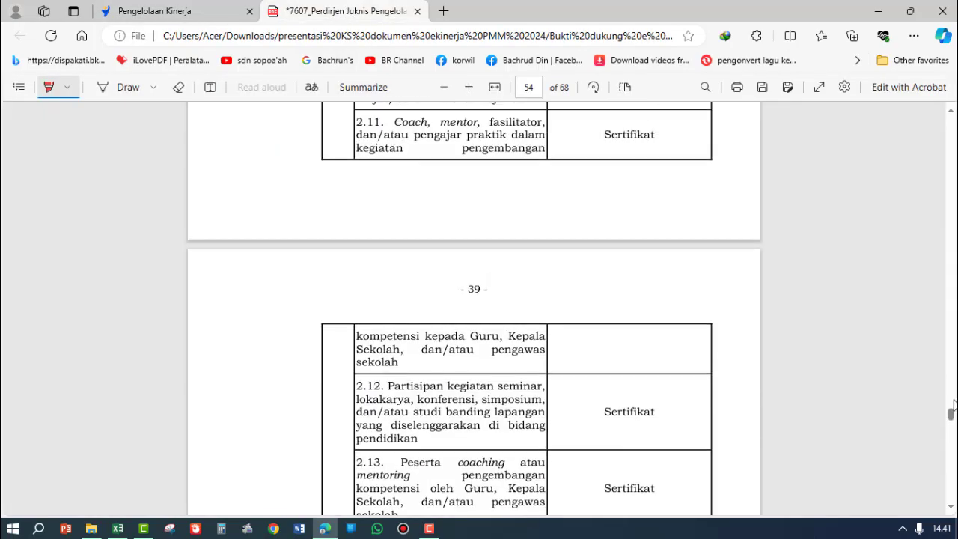
left_click_drag(953, 405, 950, 121)
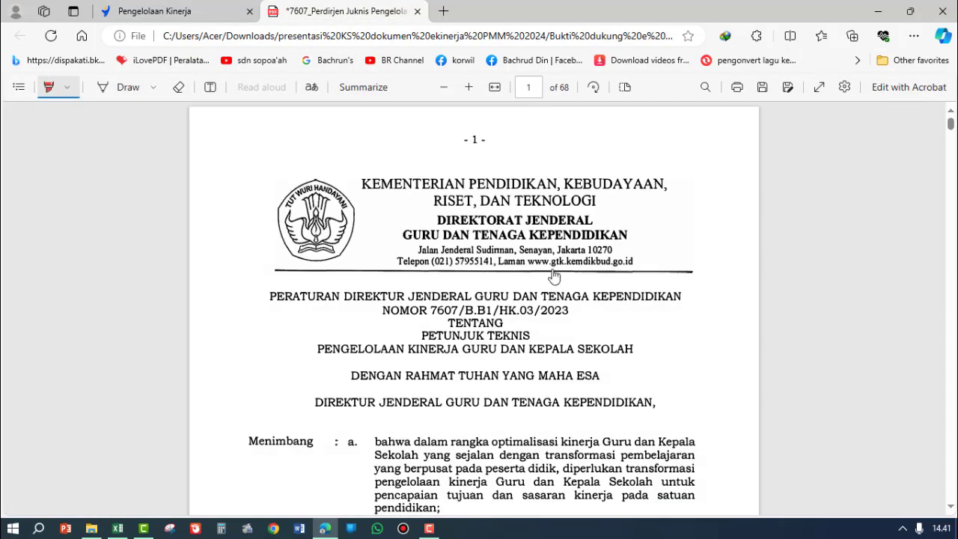
scroll(474, 284, "down", 5)
Go back to Kumpulkan Dokumen, recheck all document slots, and select "sudah tersedia dulu" in the Catatan note
left_click(159, 13)
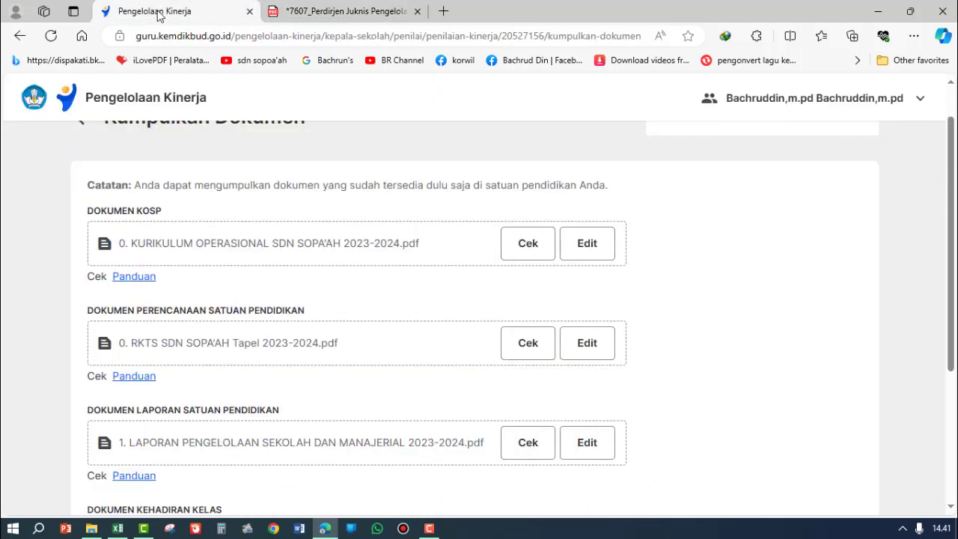
scroll(247, 225, "down", 3)
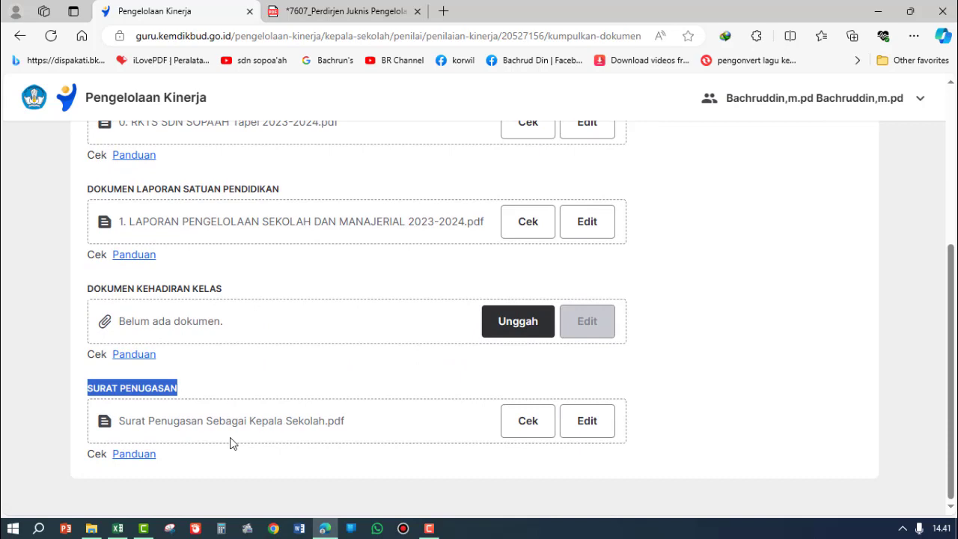
scroll(231, 443, "up", 4)
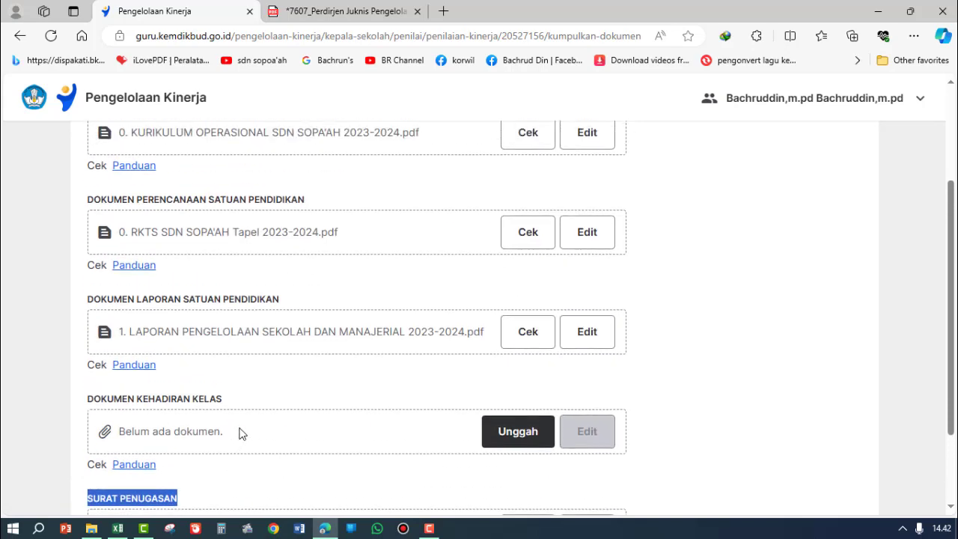
scroll(254, 423, "down", 3)
scroll(258, 419, "up", 4)
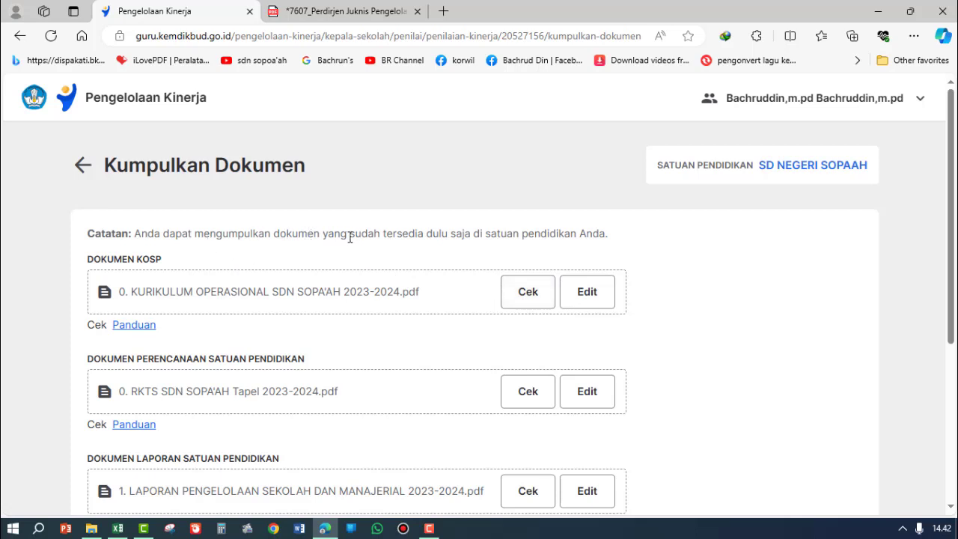
left_click_drag(349, 236, 452, 241)
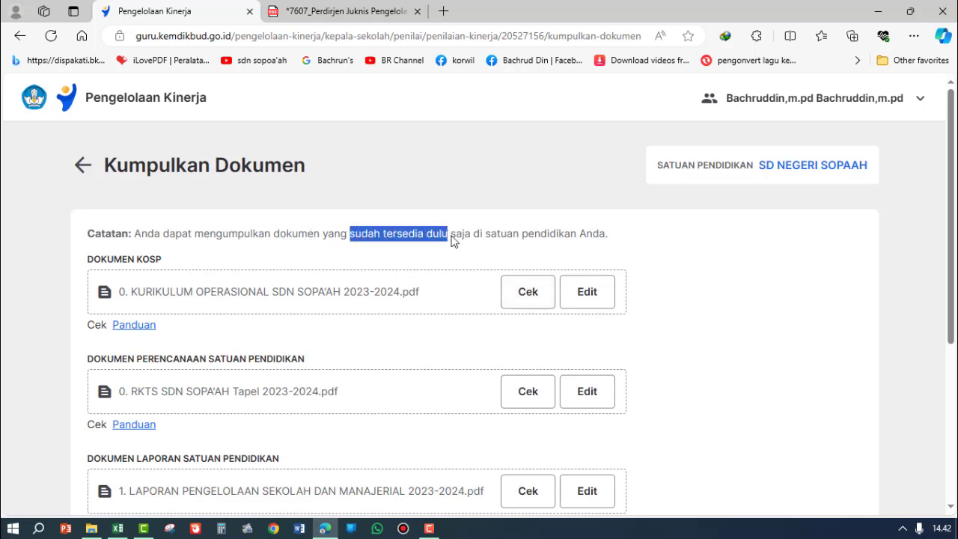
scroll(659, 297, "down", 2)
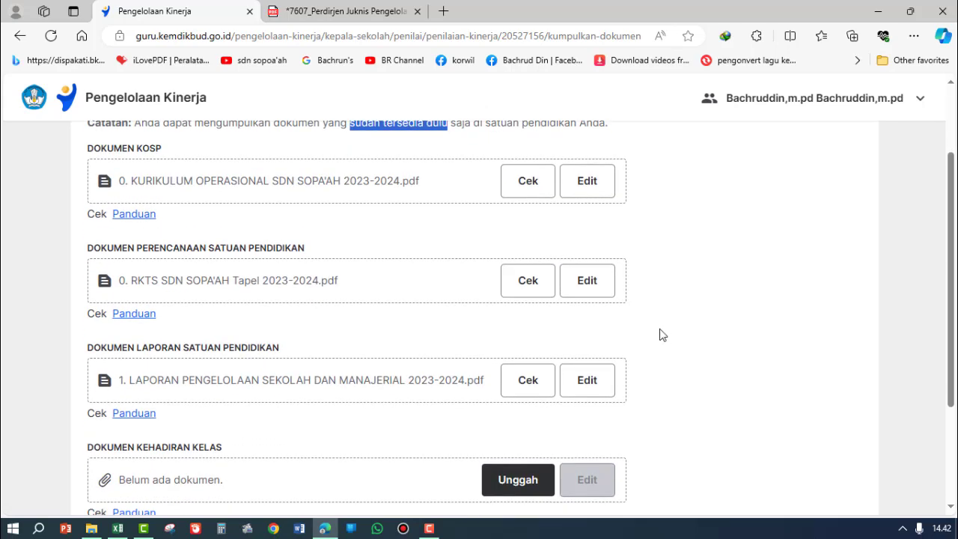
scroll(661, 344, "down", 2)
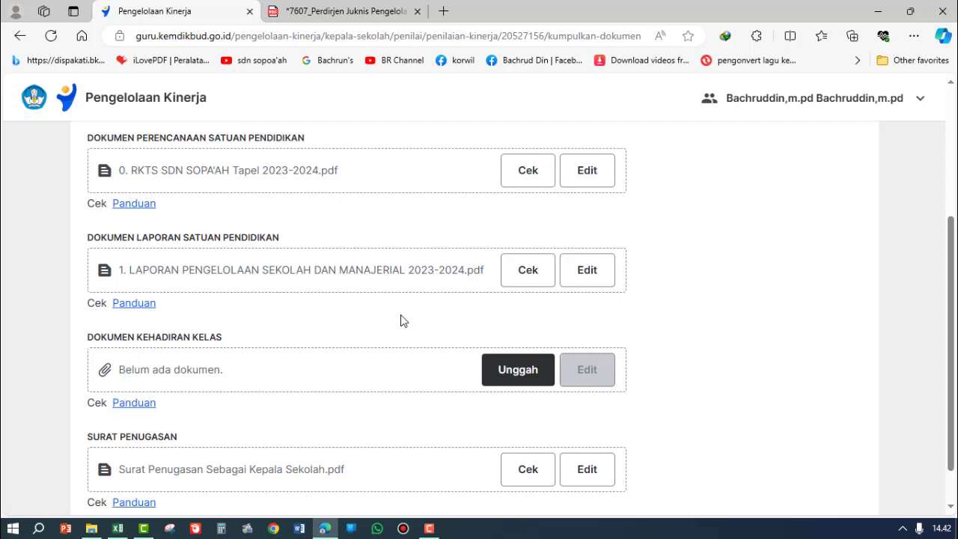
left_click(429, 529)
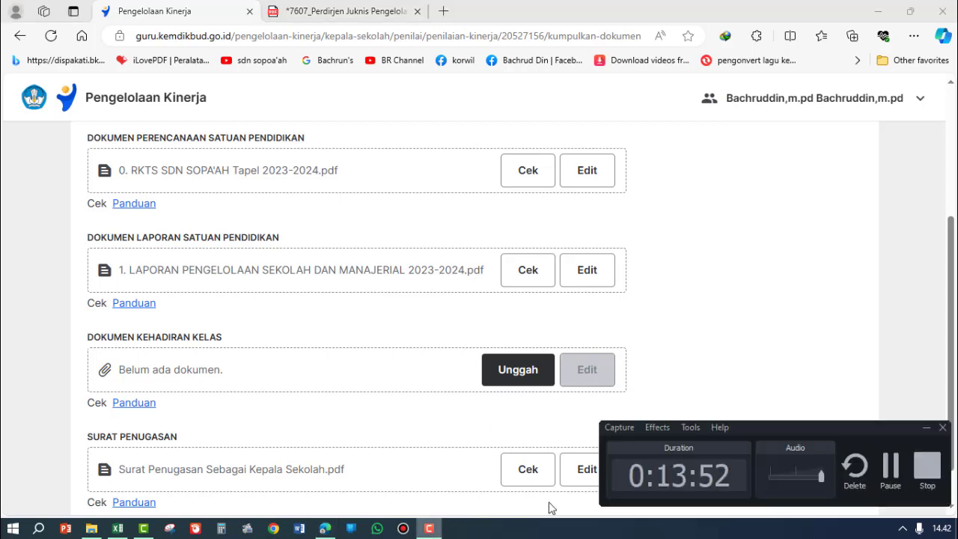